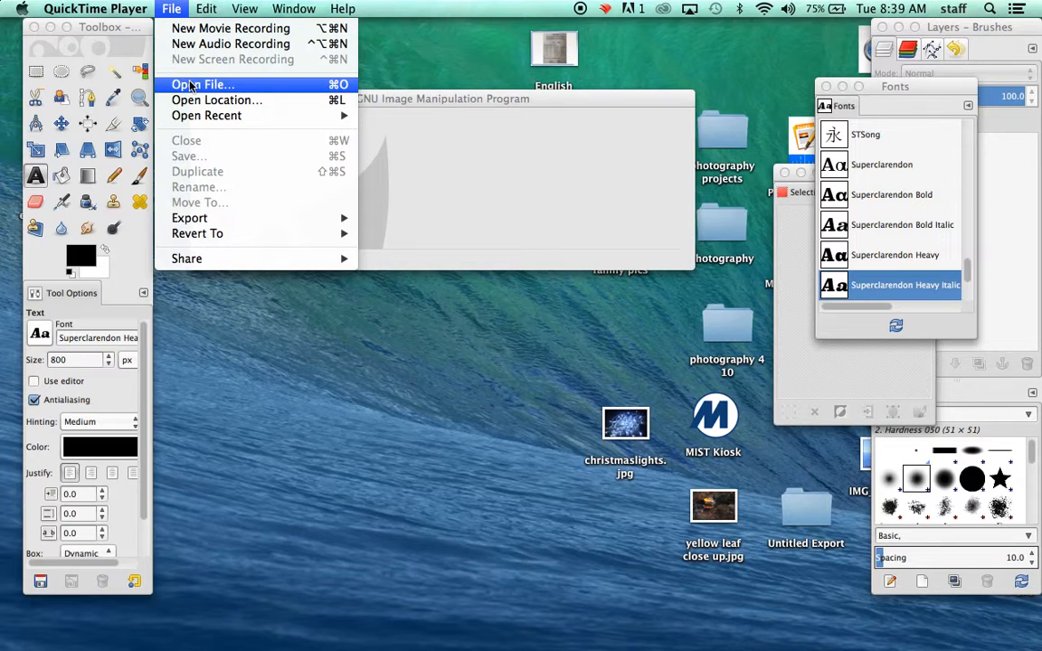
- Switch to GIMP, open christmaslights.jpg from the Desktop folder and enlarge the image window to show the whole photo
{"action": "left_click", "coordinate": [445, 166]}
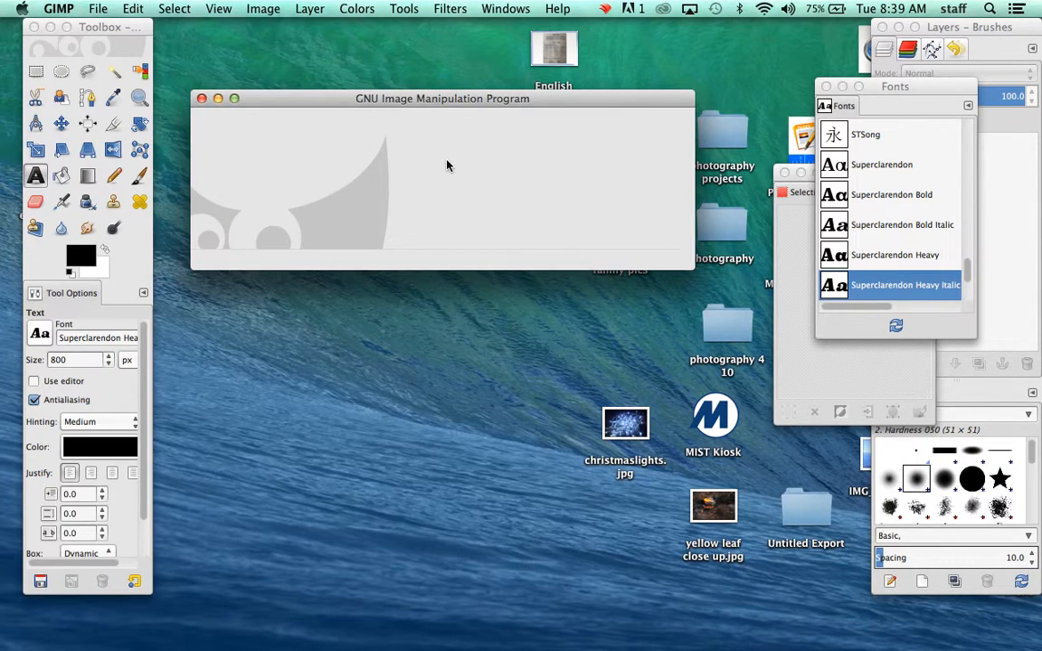
{"action": "left_click", "coordinate": [106, 10]}
{"action": "left_click", "coordinate": [114, 63]}
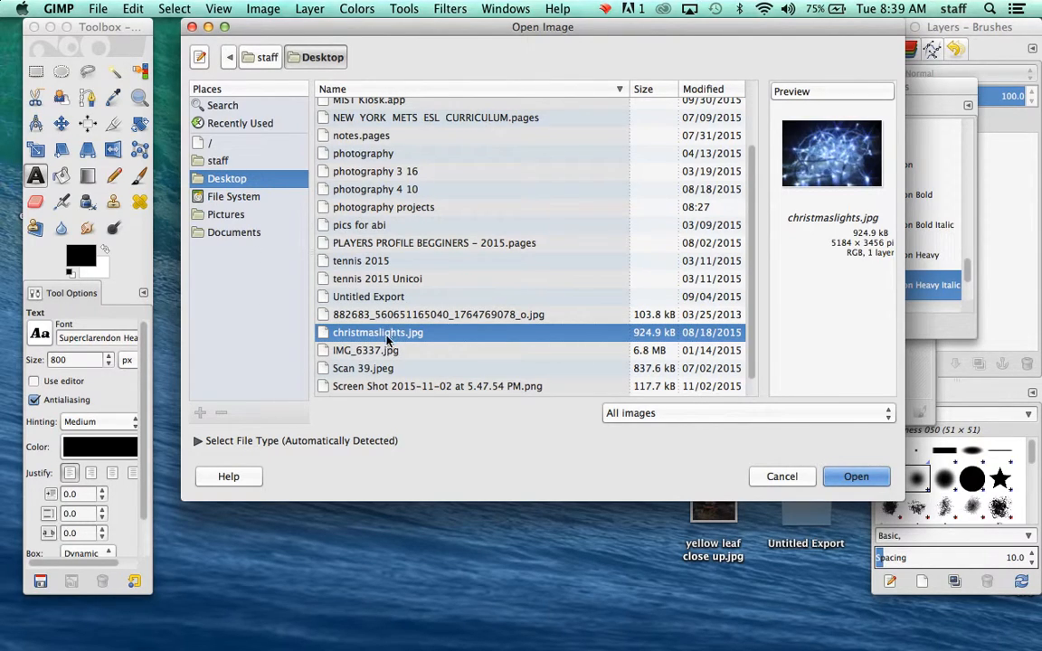
{"action": "left_click", "coordinate": [845, 477]}
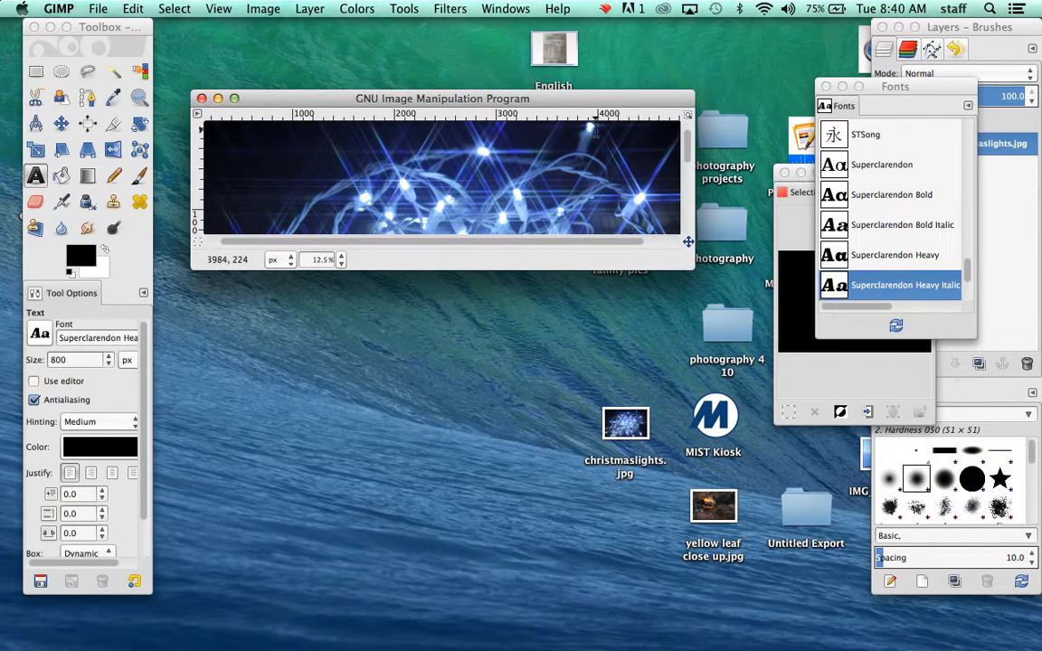
{"action": "left_click_drag", "start_coordinate": [688, 269], "coordinate": [873, 517]}
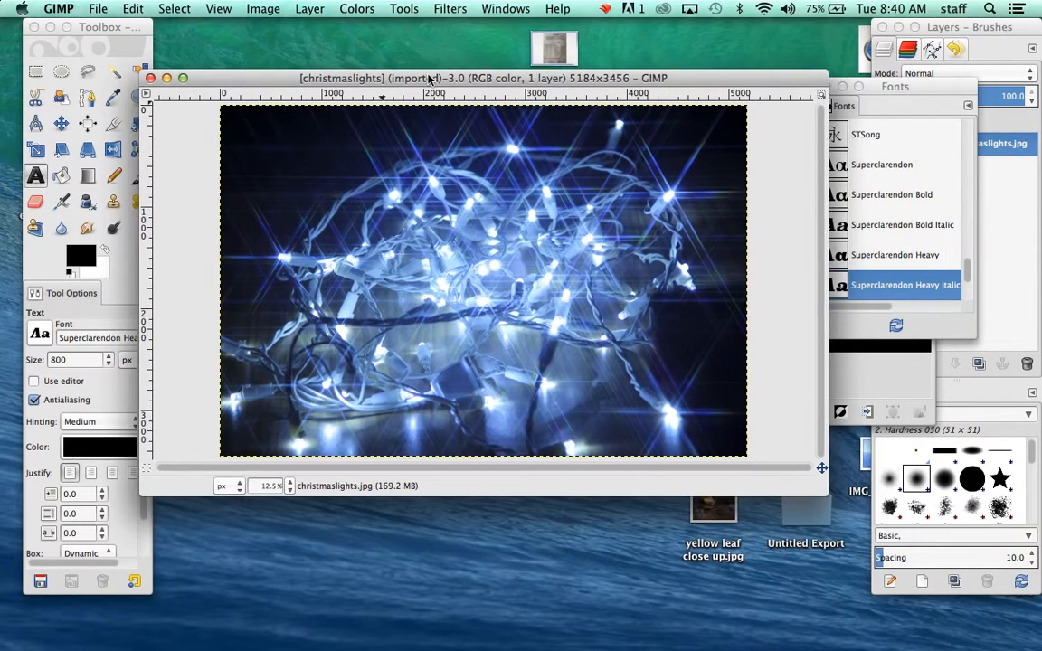
- Add a text layer with a first name over the photo in Superclarendon Heavy Italic at 800 px
{"action": "left_click", "coordinate": [40, 170]}
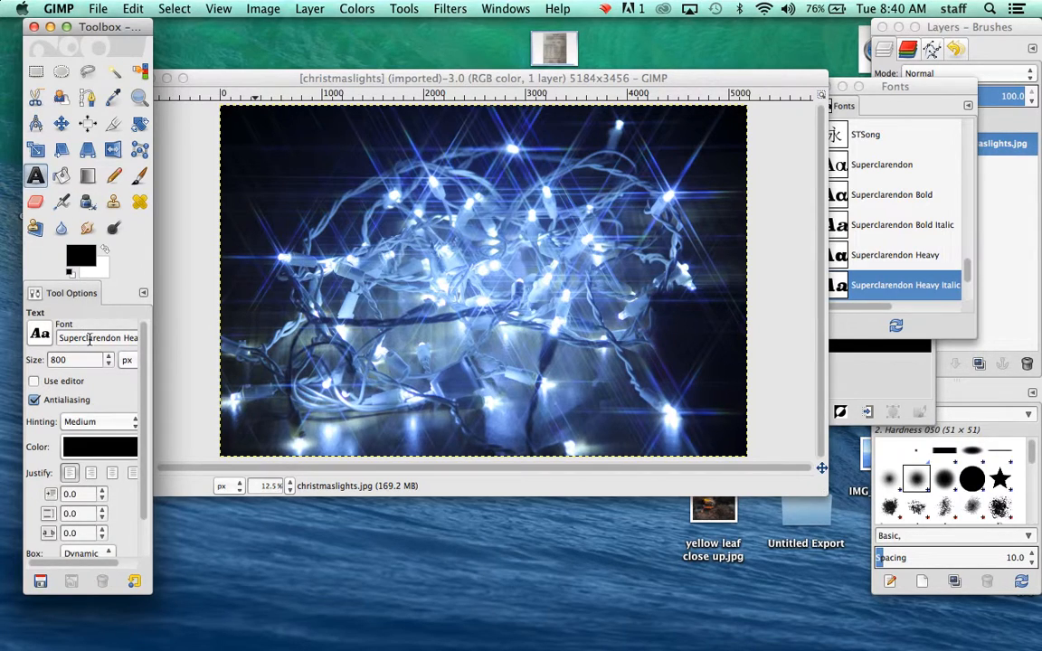
{"action": "left_click", "coordinate": [40, 334]}
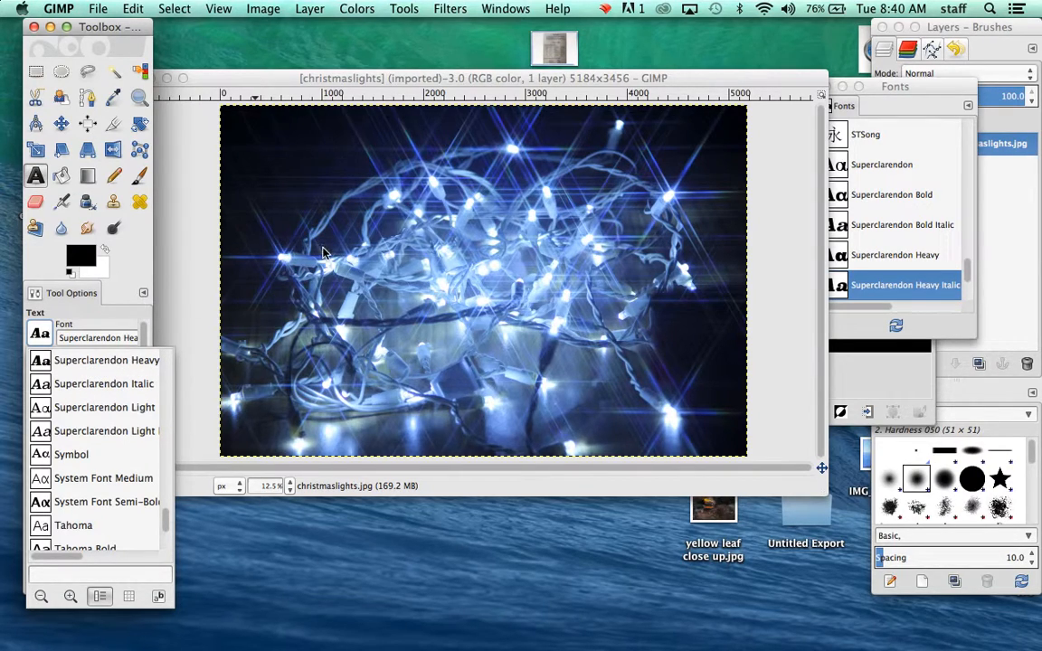
{"action": "left_click", "coordinate": [130, 283]}
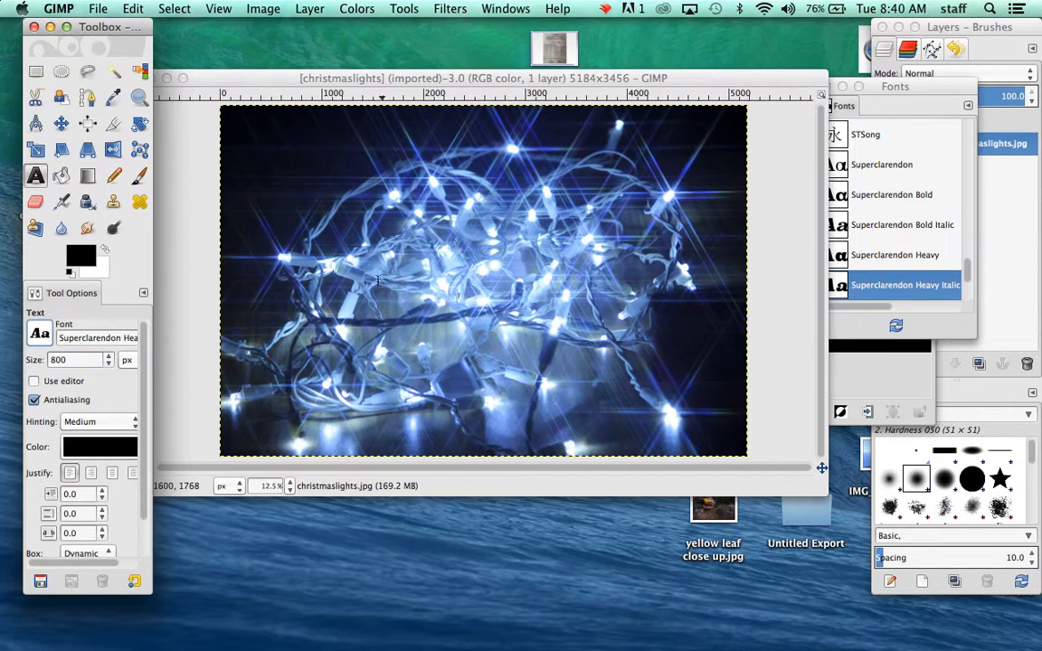
{"action": "left_click", "coordinate": [327, 255]}
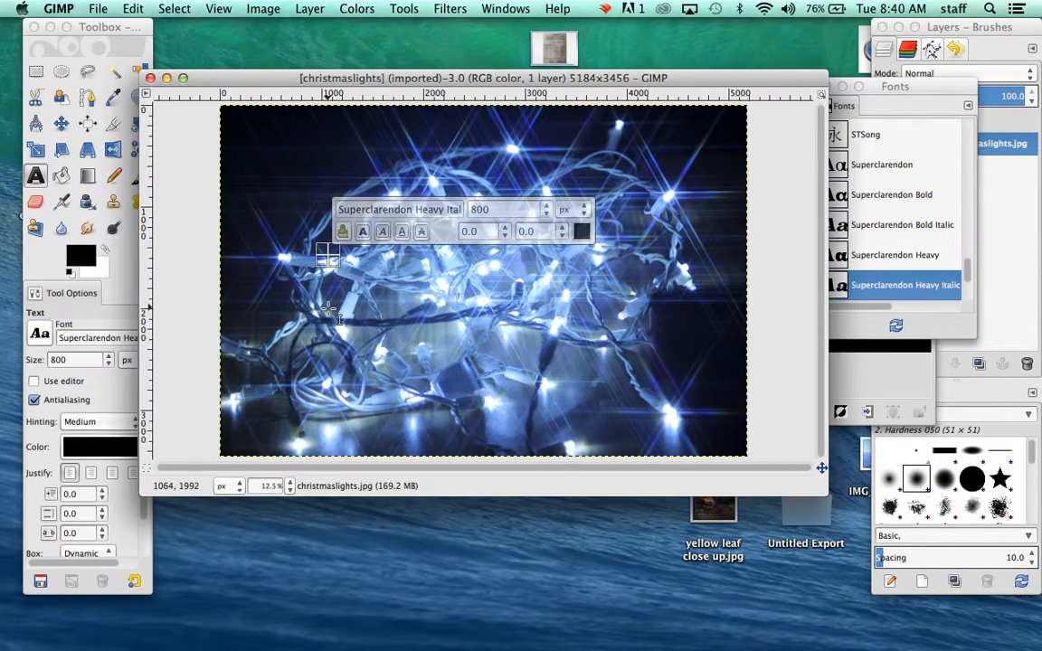
{"action": "type", "text": "Br"}
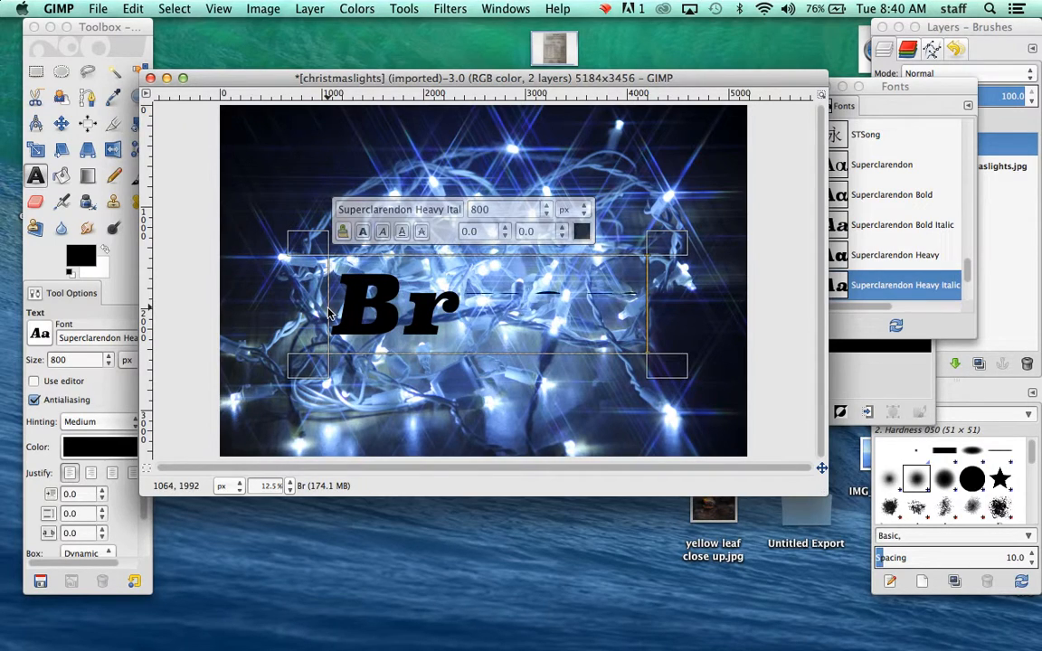
{"action": "type", "text": "yan"}
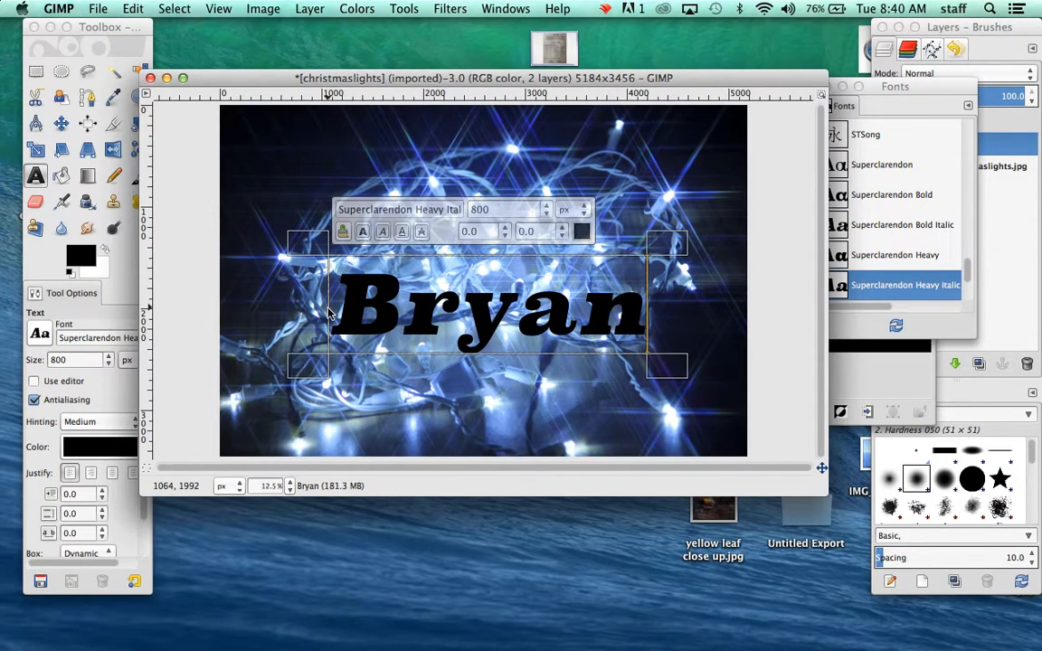
- Select the letter shapes of the text layer with Alpha to Selection
{"action": "left_click", "coordinate": [450, 9]}
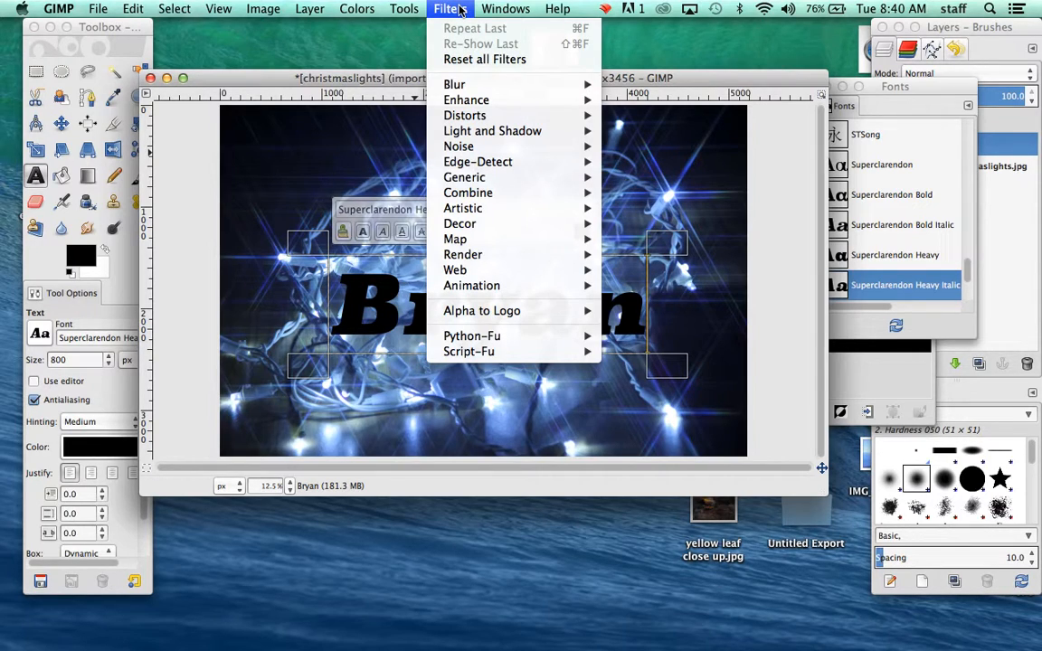
{"action": "mouse_move", "coordinate": [476, 215]}
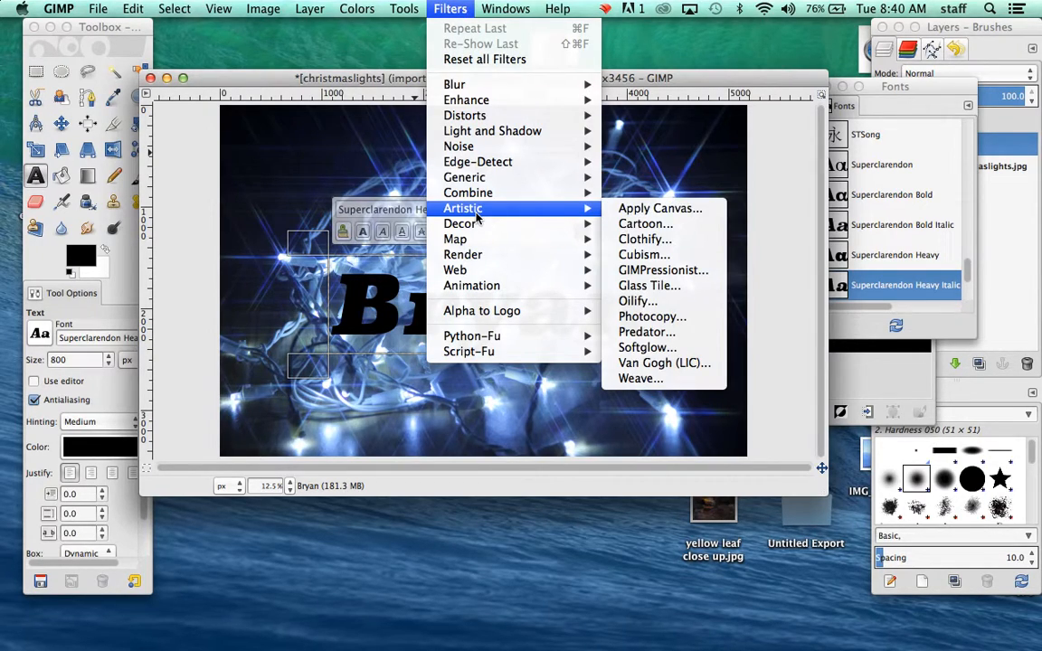
{"action": "mouse_move", "coordinate": [485, 256]}
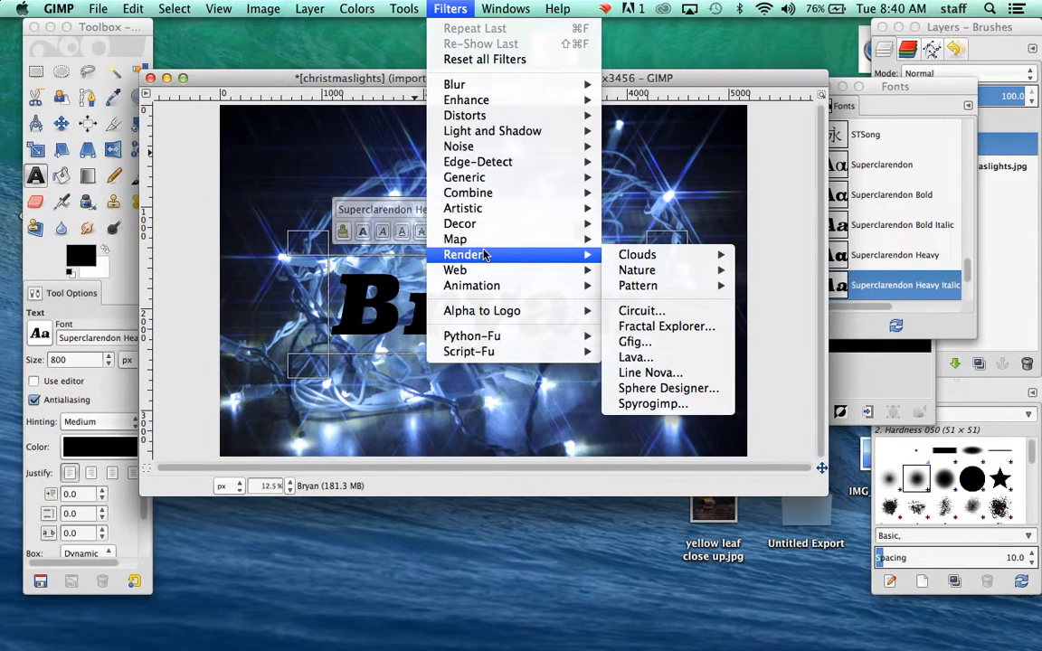
{"action": "mouse_move", "coordinate": [495, 317]}
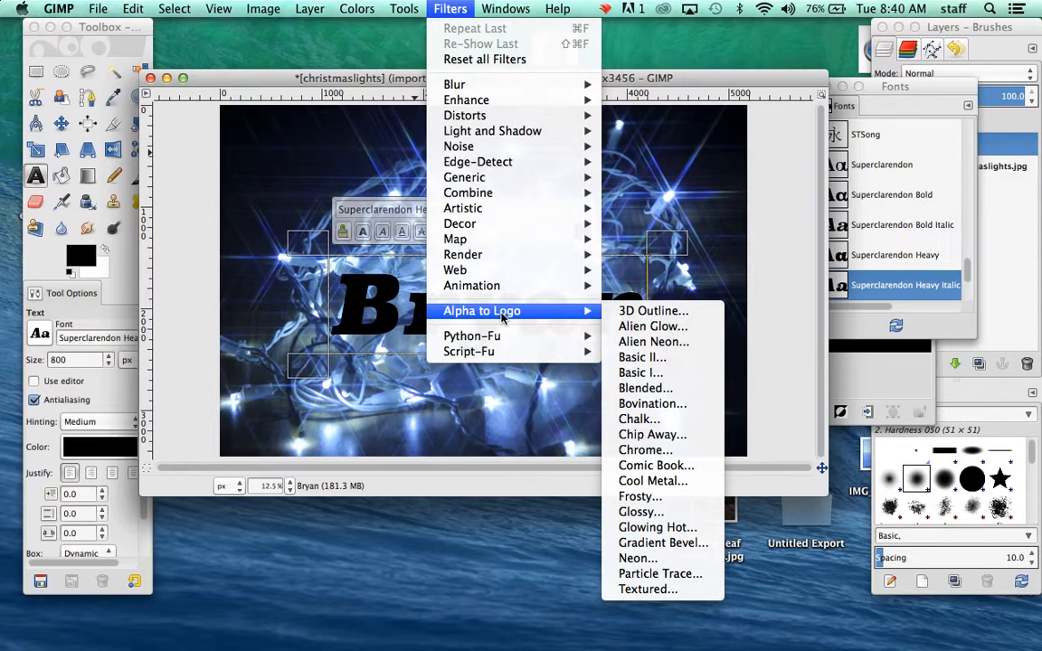
{"action": "mouse_move", "coordinate": [355, 7]}
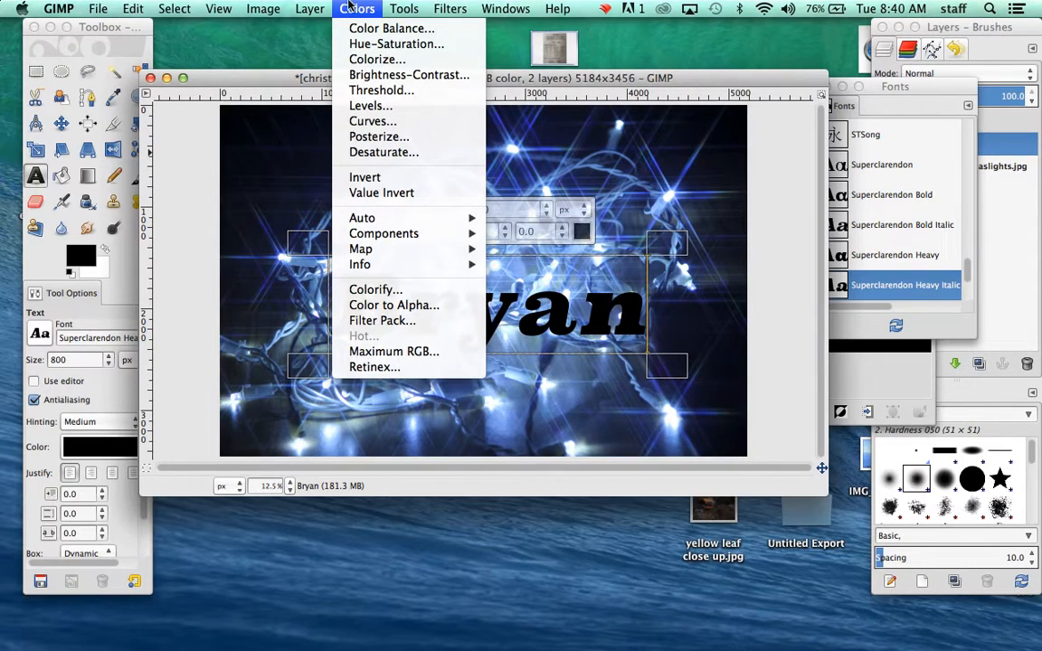
{"action": "mouse_move", "coordinate": [307, 9]}
{"action": "mouse_move", "coordinate": [349, 233]}
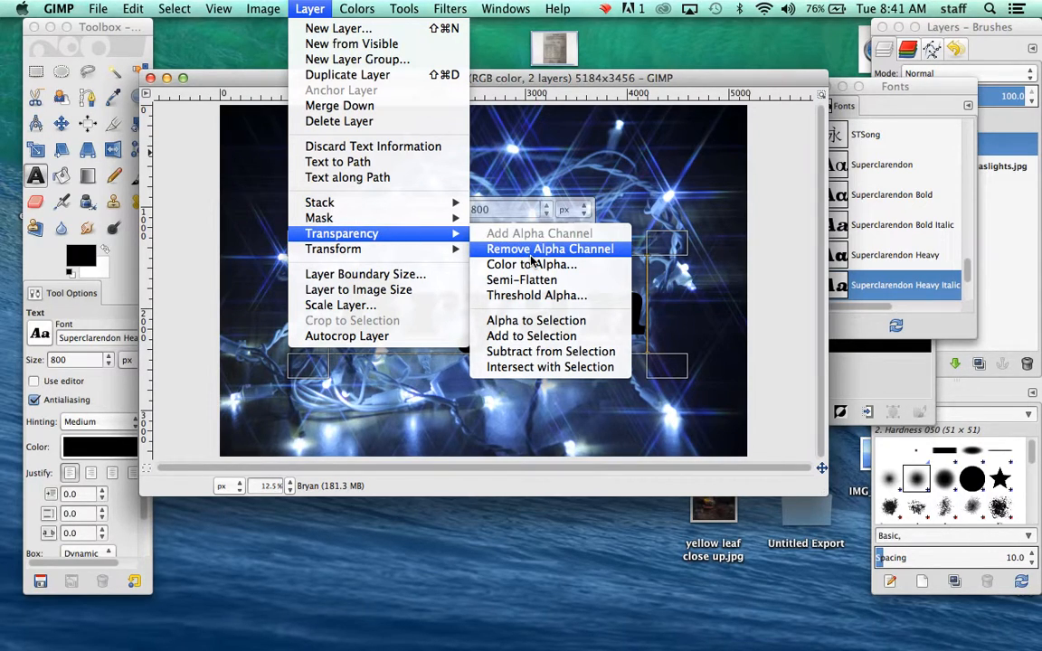
{"action": "left_click", "coordinate": [531, 322]}
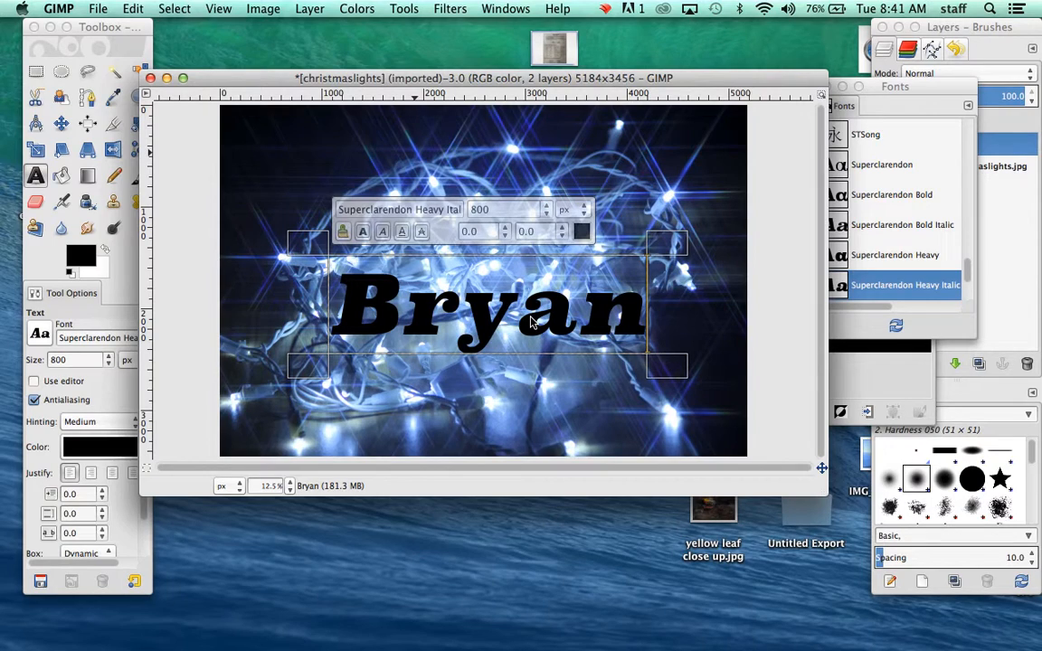
- Close the Fonts window and move the text layer below the christmaslights.jpg layer
{"action": "left_click", "coordinate": [937, 90]}
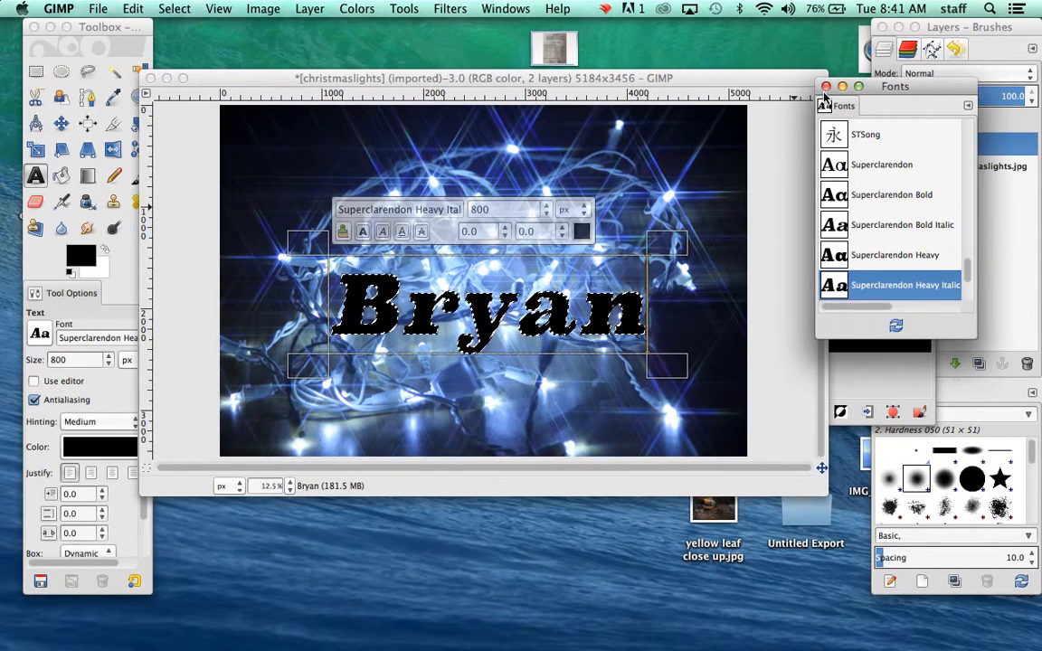
{"action": "left_click", "coordinate": [825, 86]}
{"action": "left_click", "coordinate": [893, 208]}
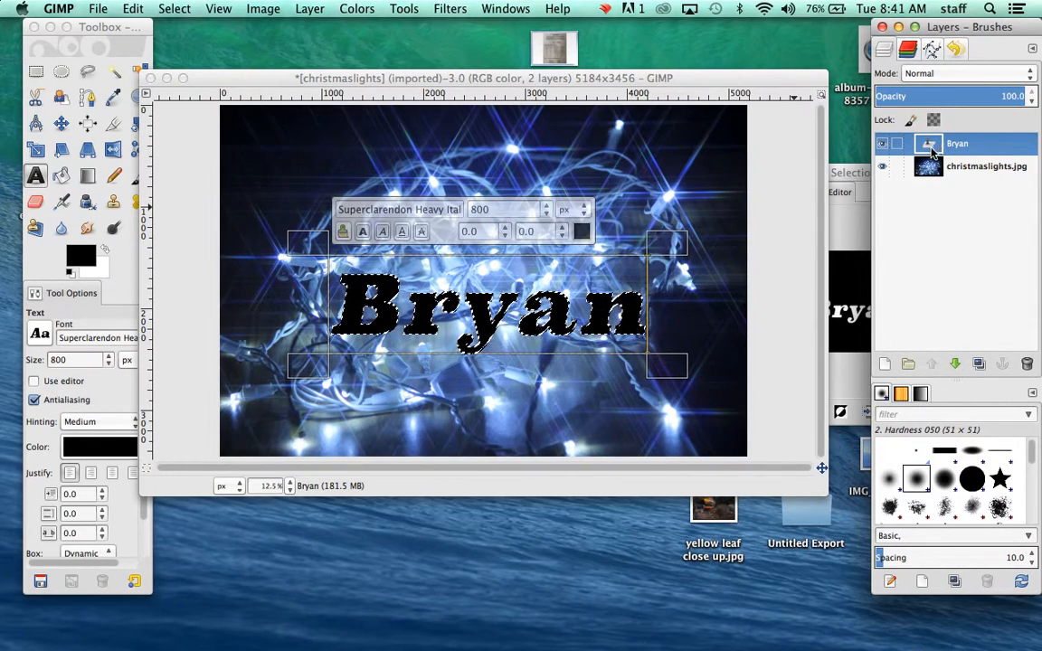
{"action": "left_click_drag", "start_coordinate": [929, 147], "coordinate": [929, 179]}
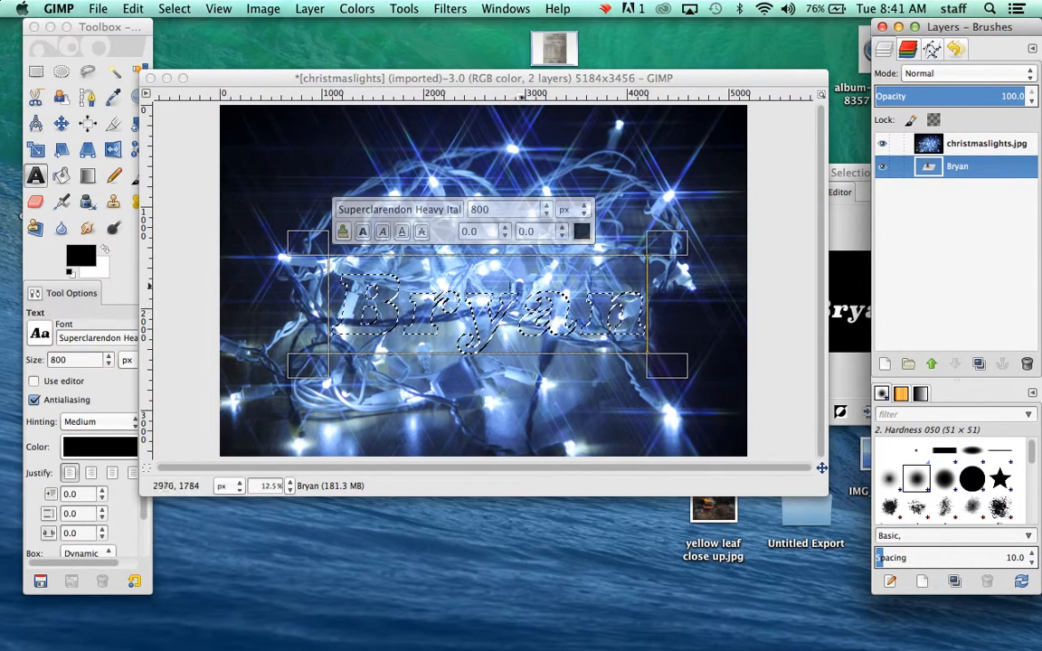
- Add a layer mask initialized to Selection on the christmaslights.jpg layer and clear the selection
{"action": "left_click", "coordinate": [931, 146]}
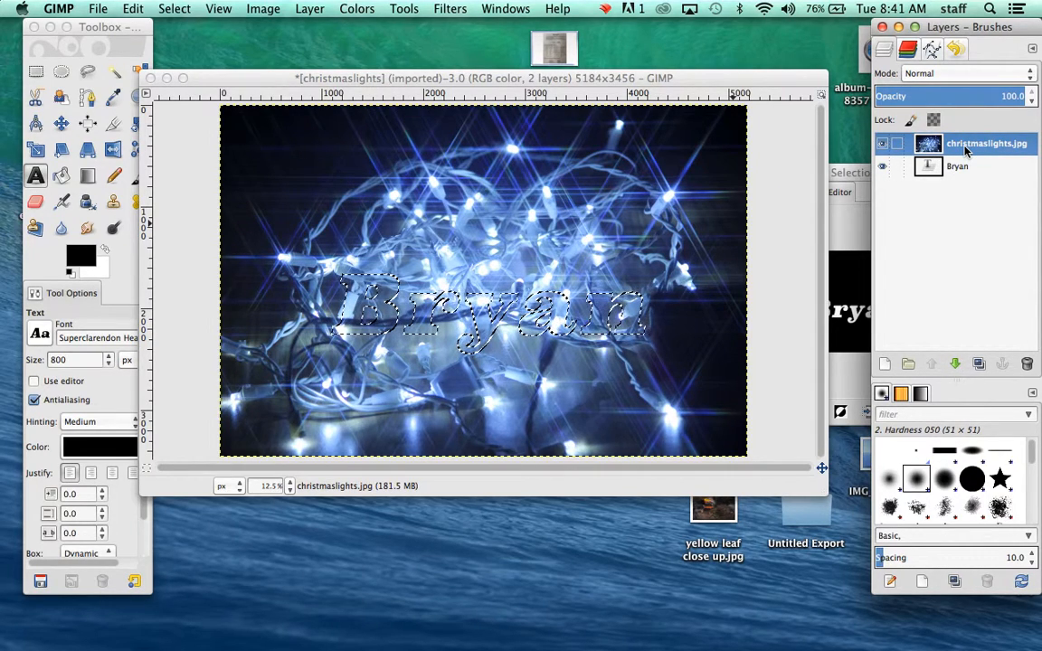
{"action": "right_click", "coordinate": [965, 151]}
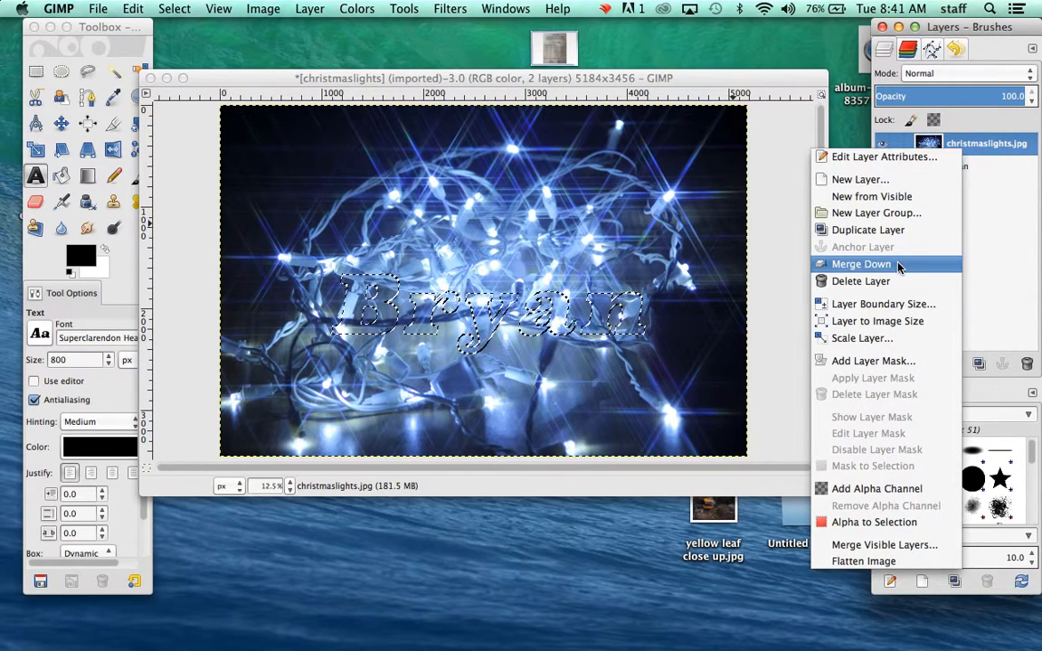
{"action": "left_click", "coordinate": [886, 361]}
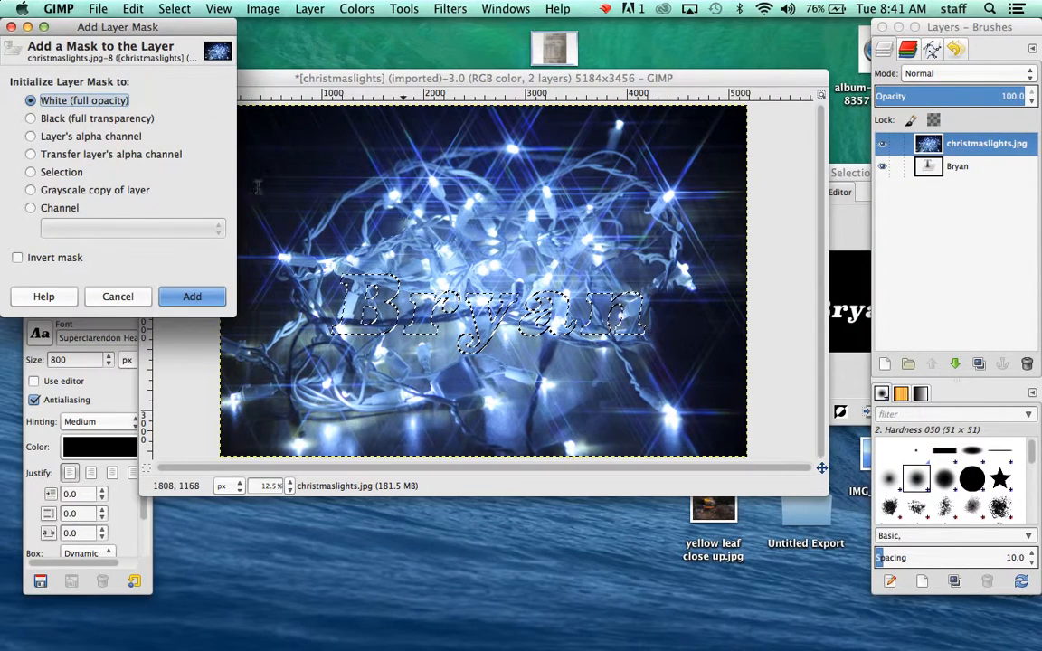
{"action": "left_click", "coordinate": [30, 173]}
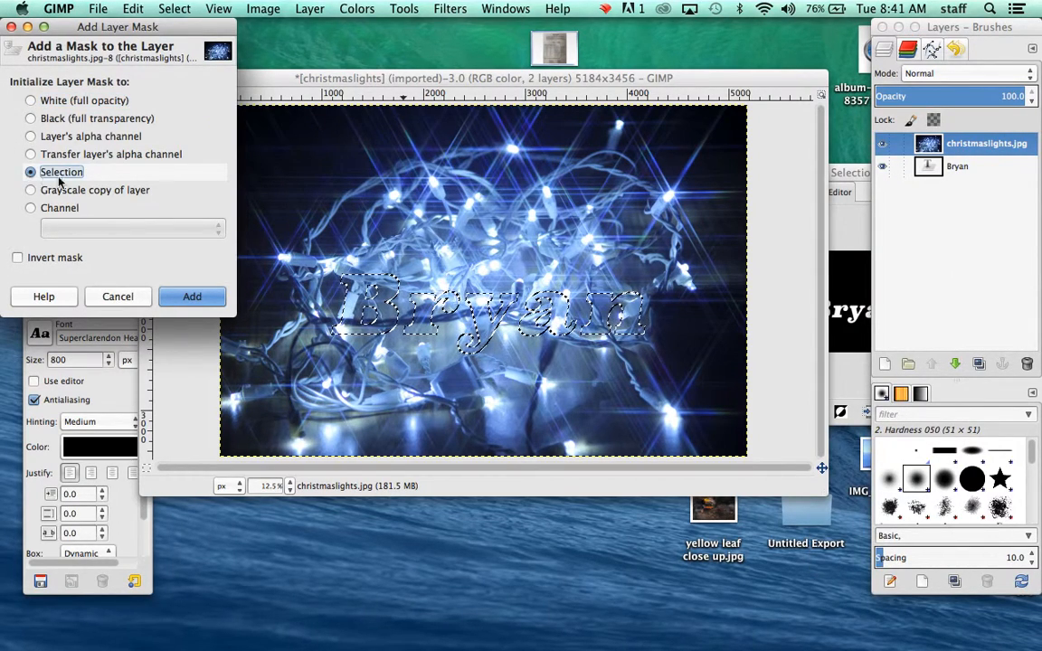
{"action": "left_click", "coordinate": [194, 296]}
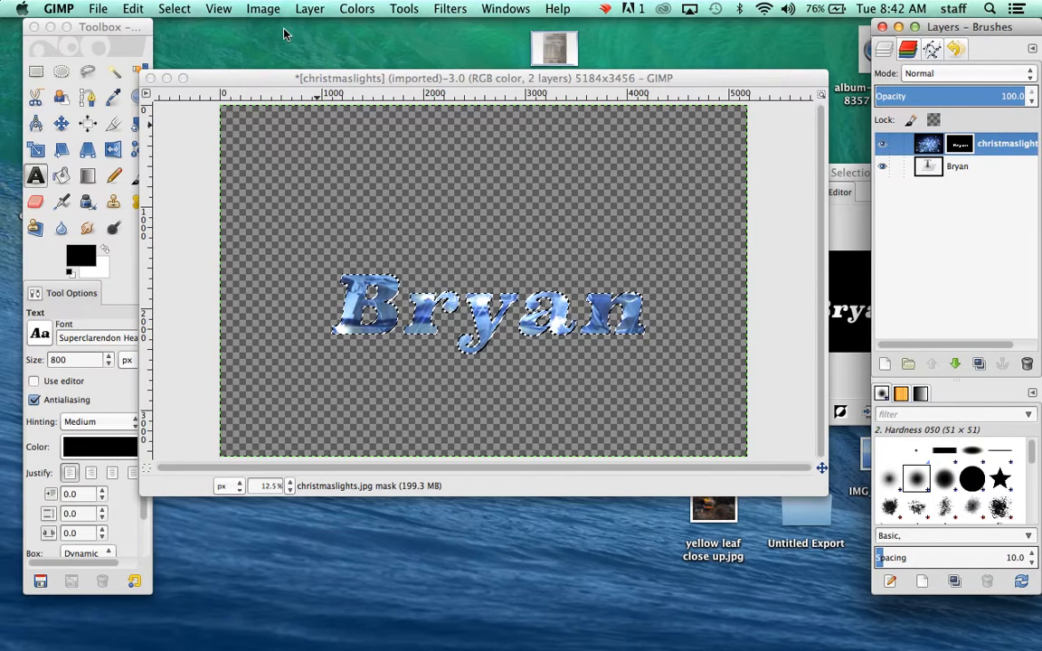
{"action": "left_click", "coordinate": [176, 10]}
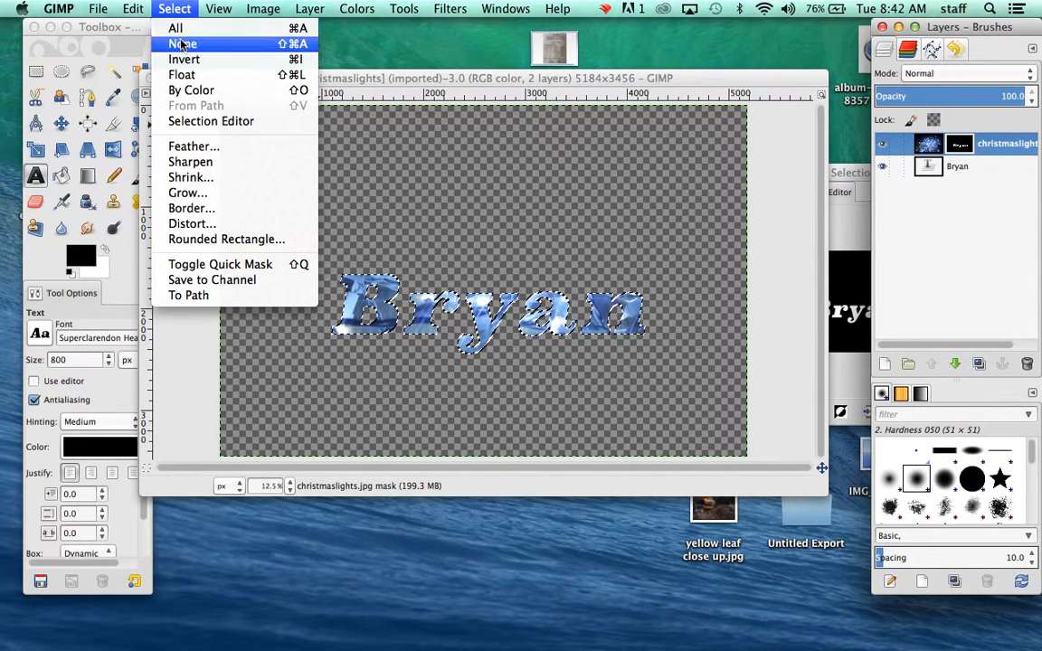
{"action": "left_click", "coordinate": [182, 44]}
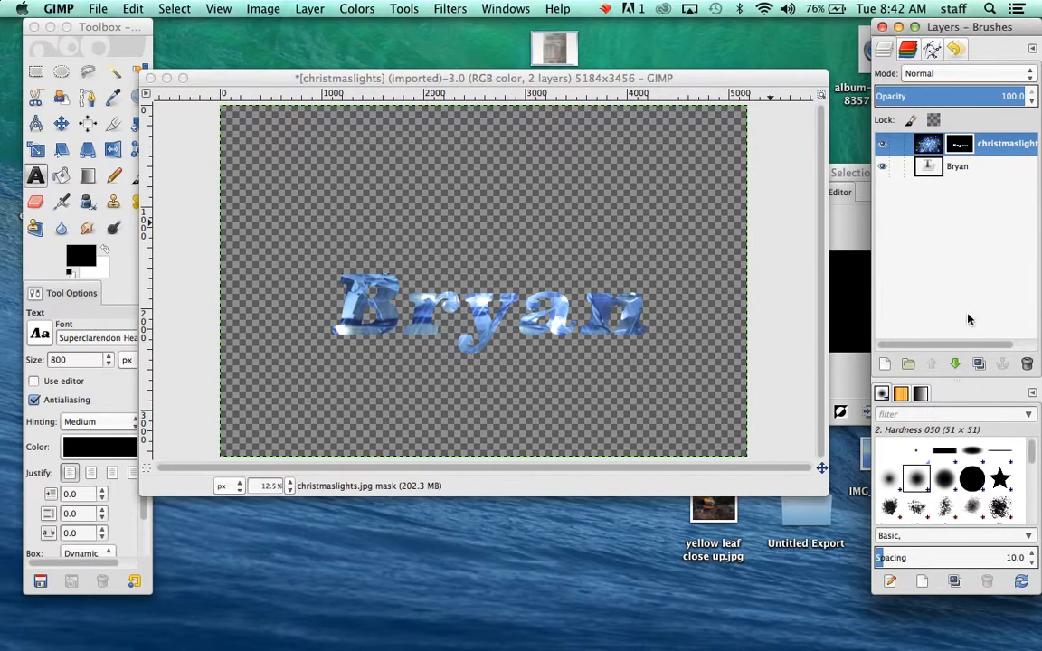
- Create a new 5184 × 3456 px layer with transparency fill above the masked christmaslights.jpg layer
{"action": "left_click", "coordinate": [908, 364]}
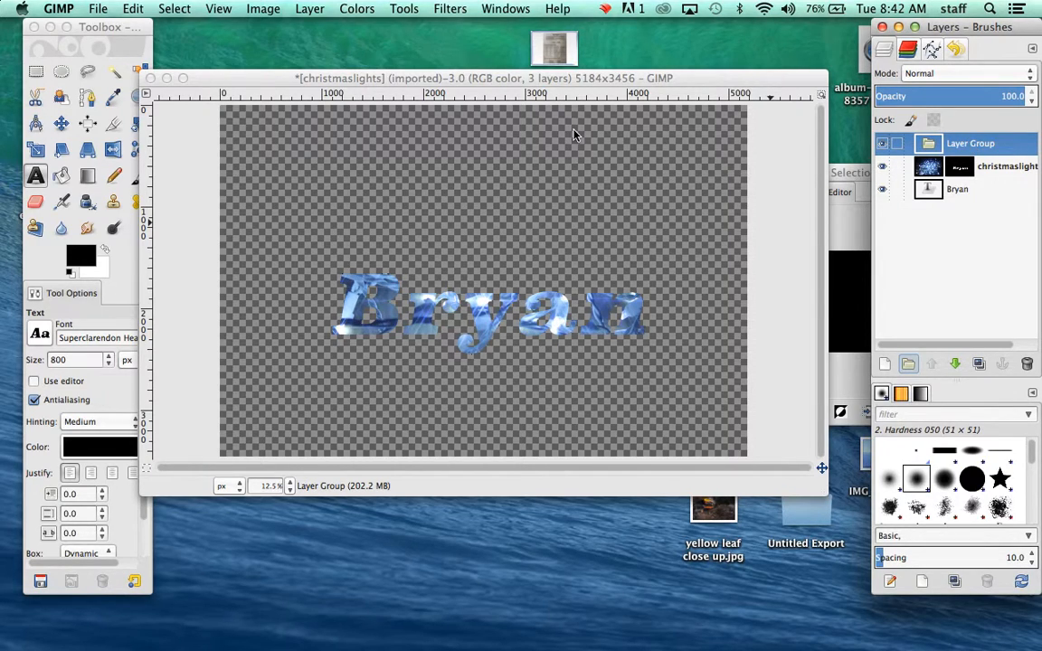
{"action": "key", "text": "super+z"}
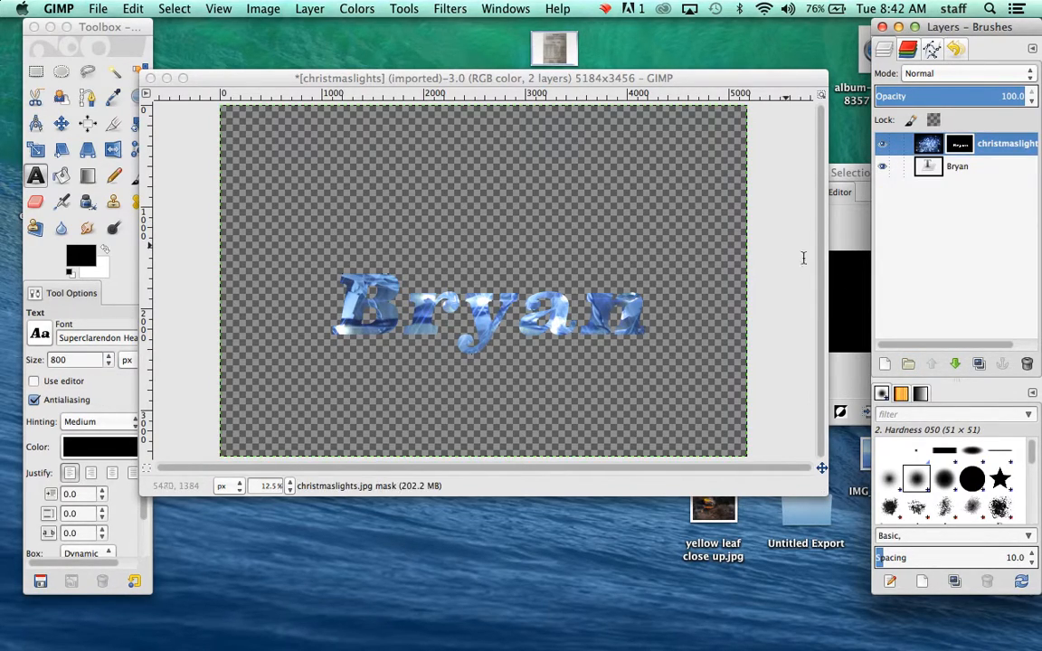
{"action": "left_click", "coordinate": [884, 365]}
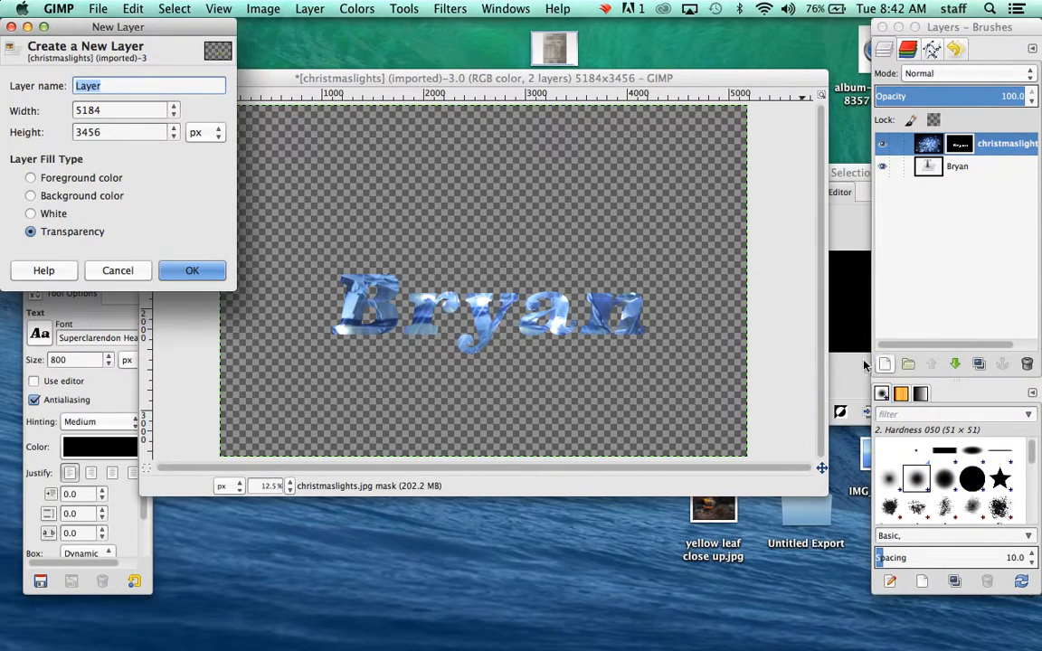
{"action": "left_click", "coordinate": [192, 270]}
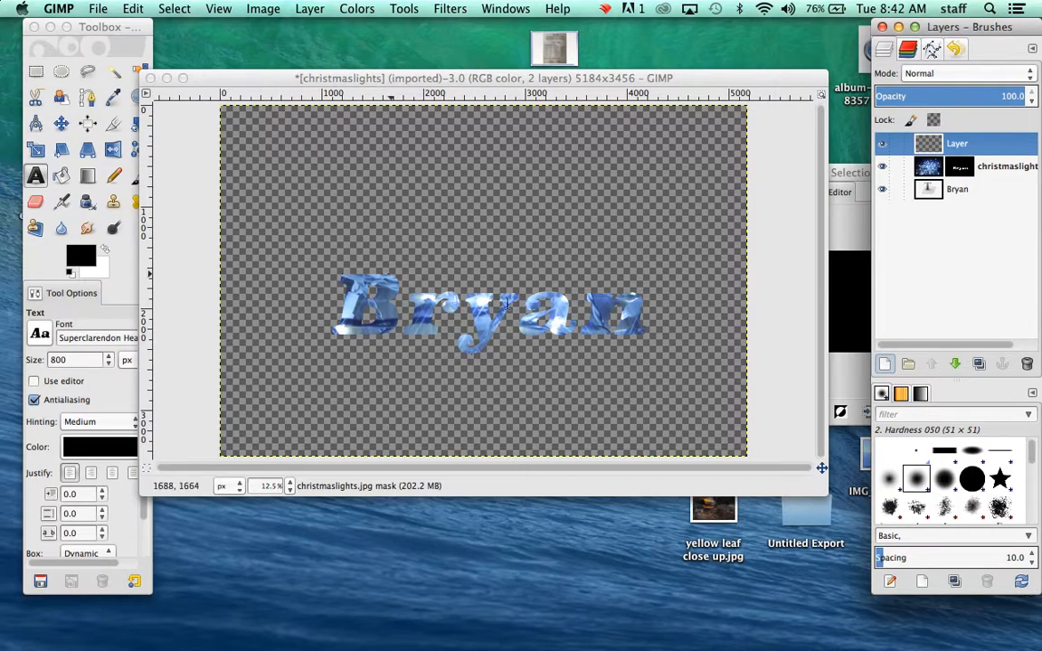
- Fill the new empty layer with the black foreground color using Bucket Fill
{"action": "left_click", "coordinate": [62, 176]}
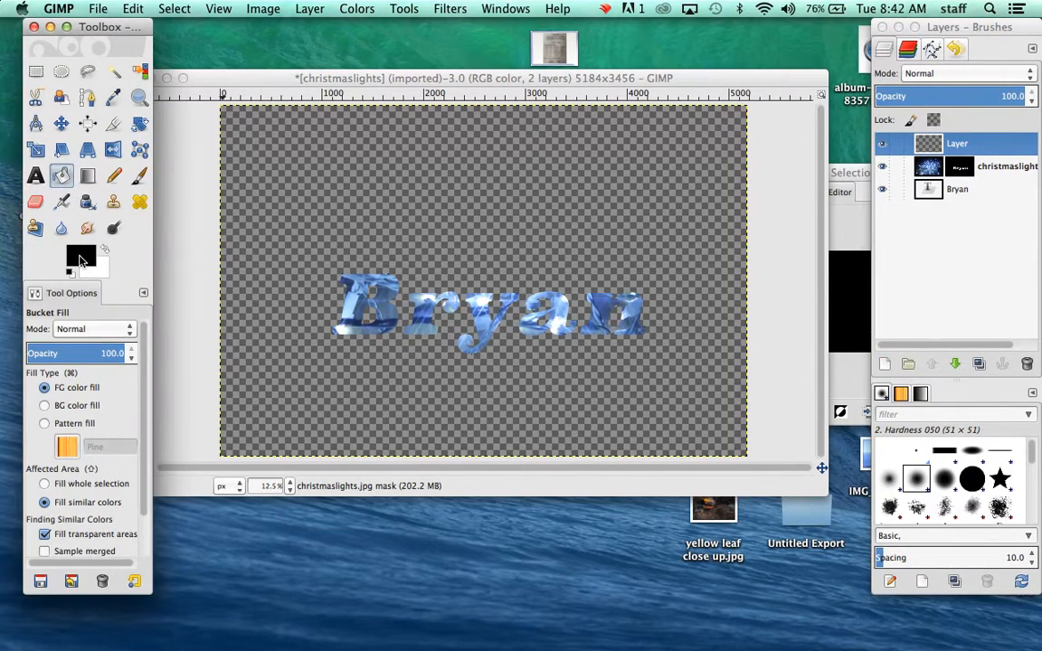
{"action": "left_click", "coordinate": [82, 253]}
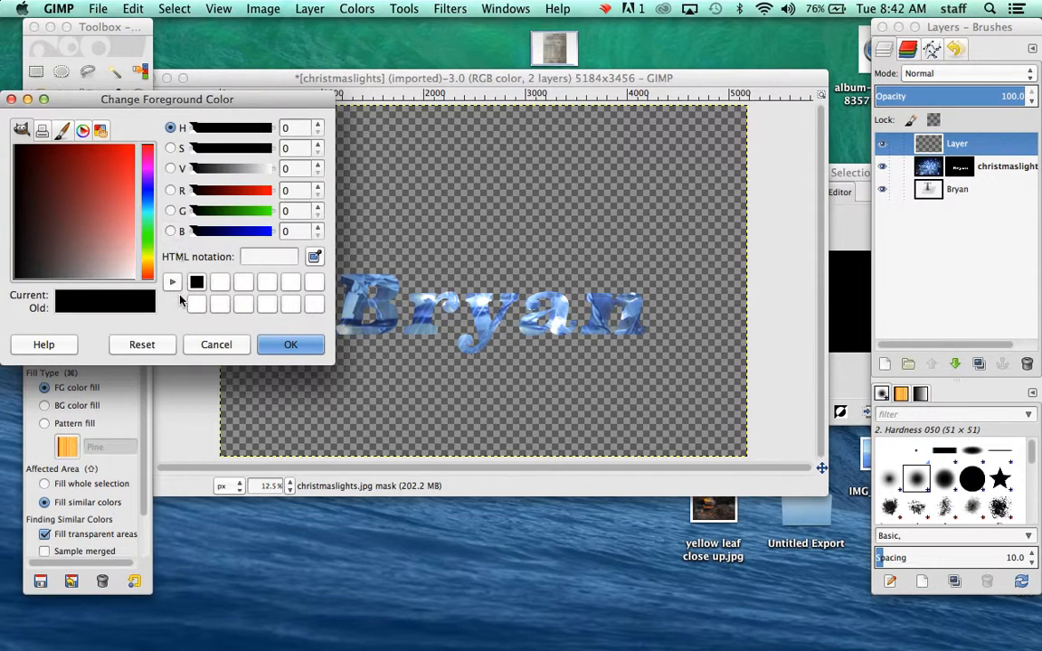
{"action": "left_click", "coordinate": [216, 344]}
{"action": "left_click", "coordinate": [373, 226]}
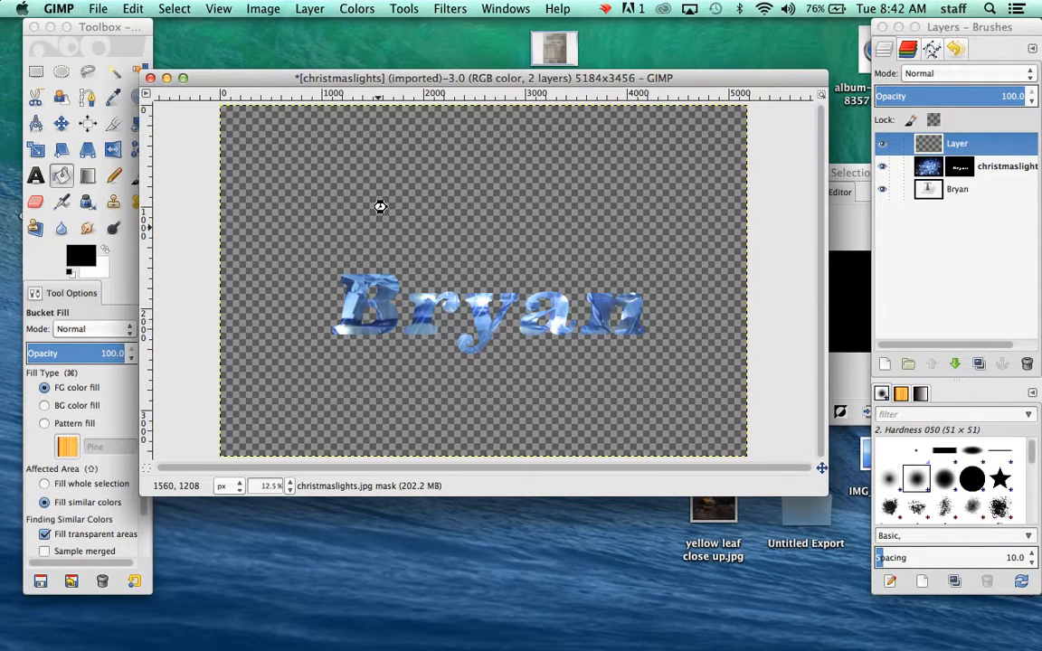
{"action": "left_click", "coordinate": [384, 209]}
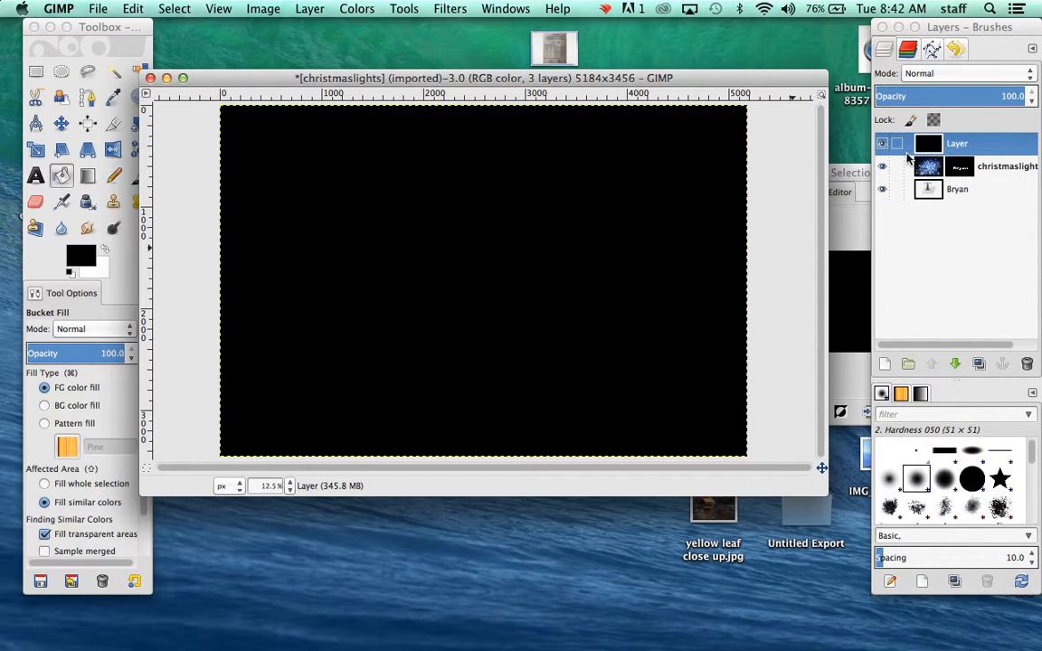
- Move the black layer to the bottom of the layer stack, beneath the text layer
{"action": "left_click_drag", "start_coordinate": [985, 145], "coordinate": [987, 201]}
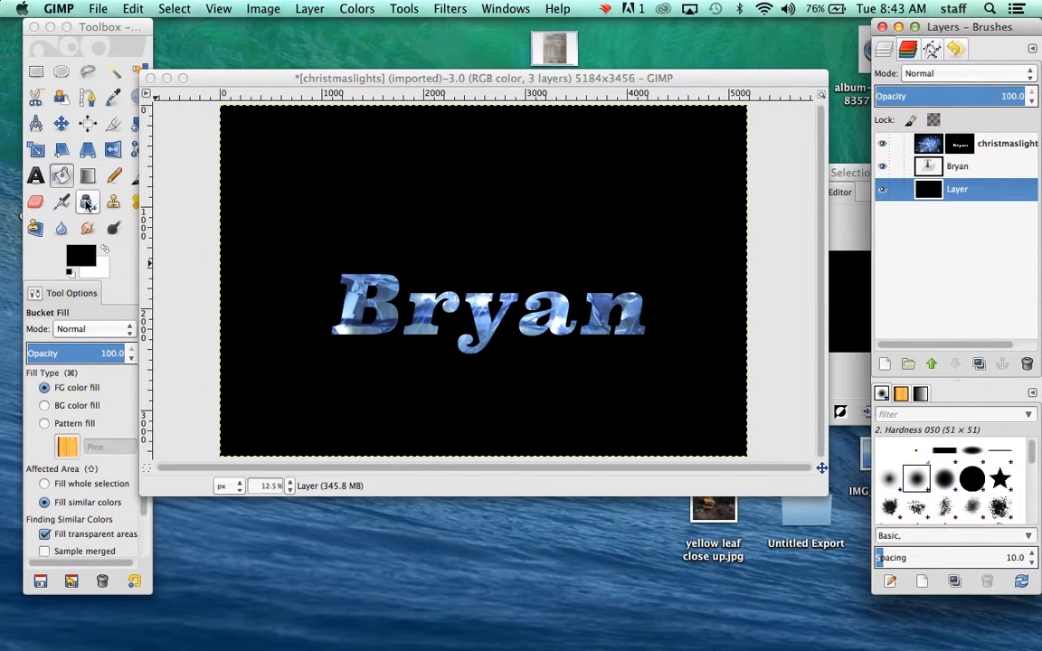
- Crop the image around the name lettering to 3856 × 1248 px at position 816, 1400
{"action": "left_click_drag", "start_coordinate": [113, 27], "coordinate": [96, 27]}
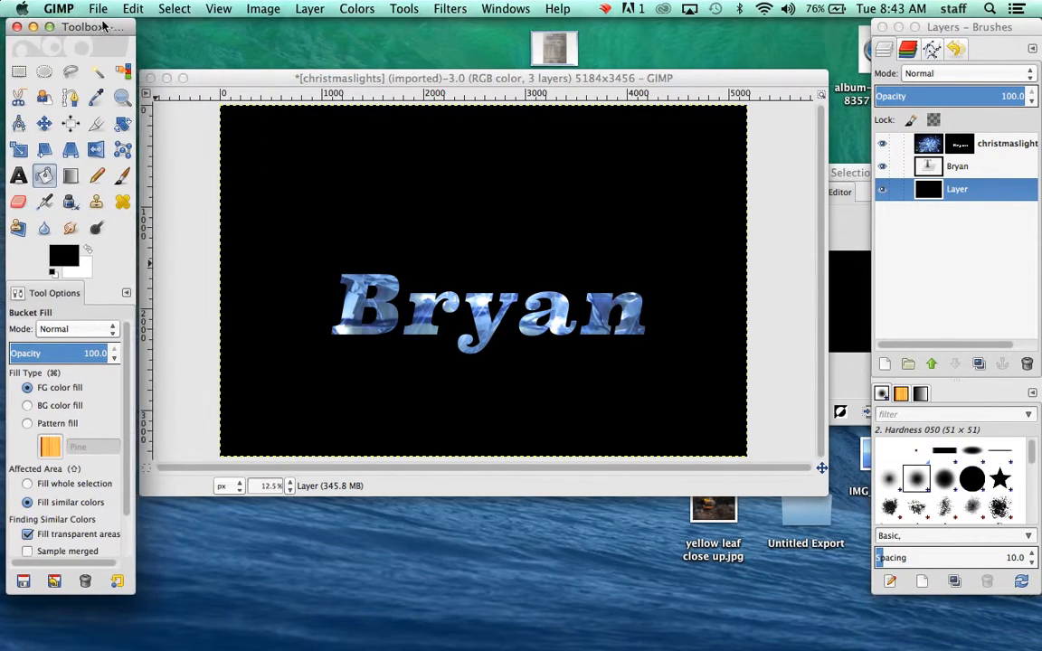
{"action": "left_click", "coordinate": [96, 123]}
{"action": "left_click", "coordinate": [302, 247]}
{"action": "left_click_drag", "start_coordinate": [302, 249], "coordinate": [559, 375]}
{"action": "left_click_drag", "start_coordinate": [624, 378], "coordinate": [697, 375]}
{"action": "key", "text": "Return"}
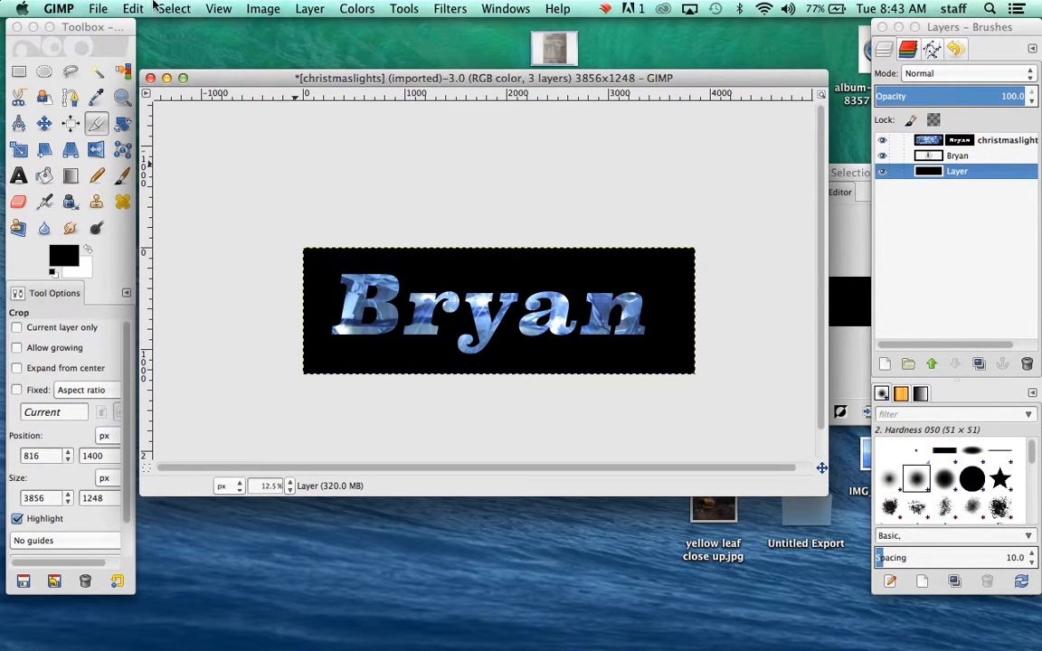
- Start saving the image under a new name and create a folder named Gimp inside Documents/photography as the destination
{"action": "left_click", "coordinate": [102, 8]}
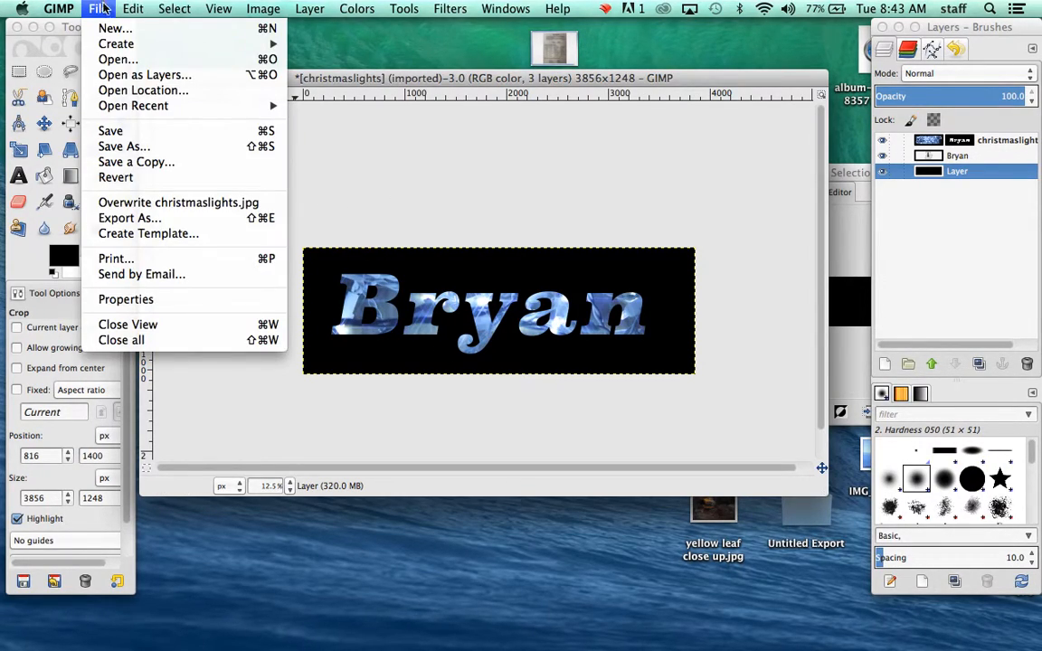
{"action": "left_click", "coordinate": [116, 150]}
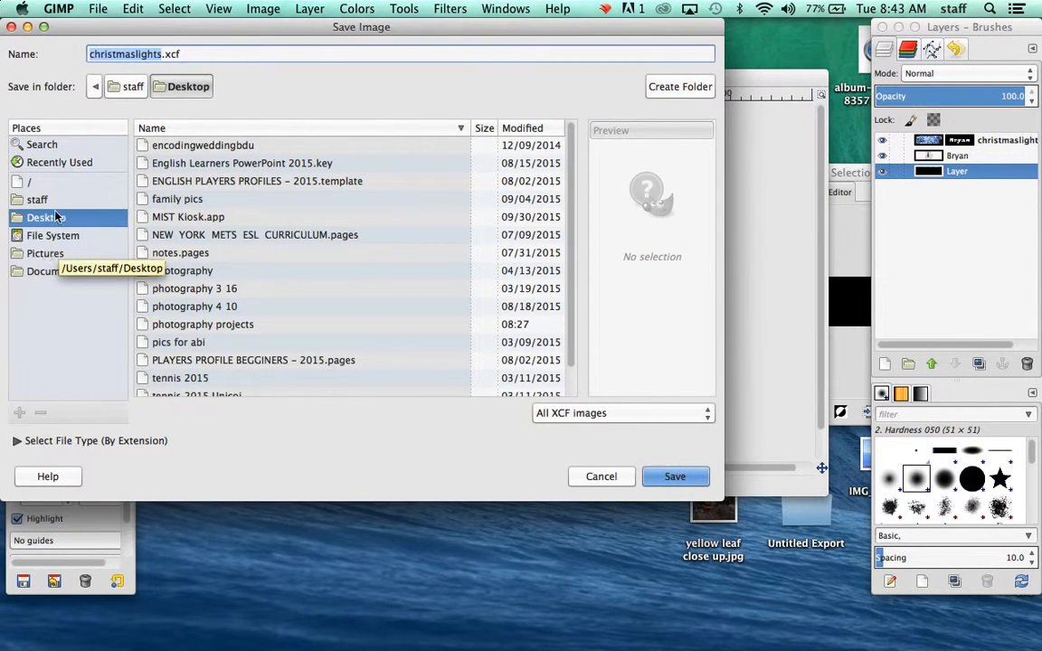
{"action": "left_click", "coordinate": [43, 273]}
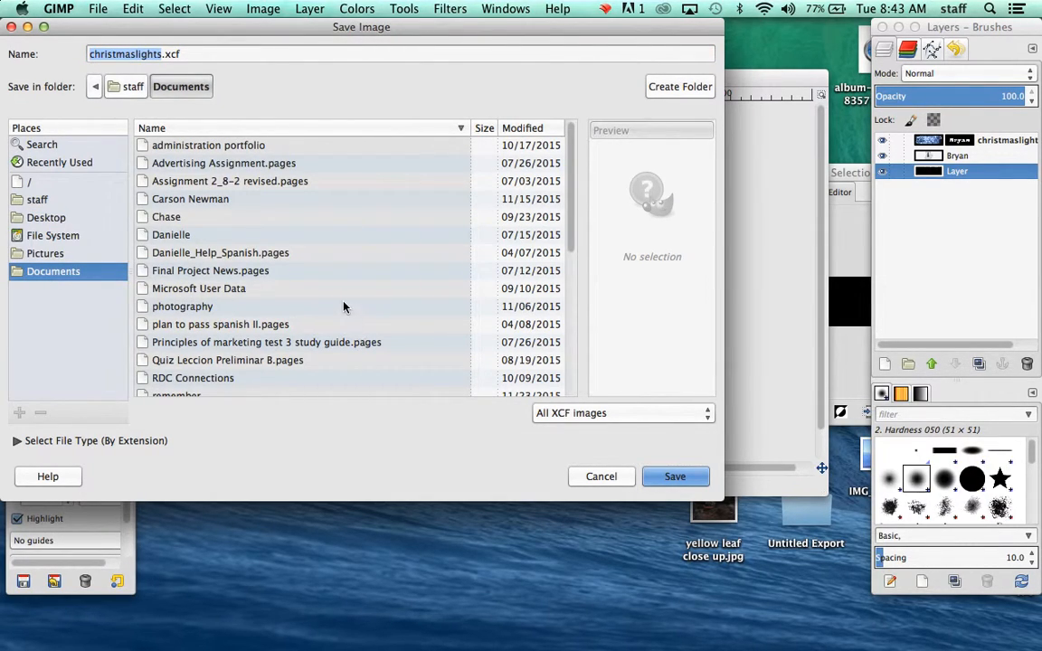
{"action": "double_click", "coordinate": [189, 308]}
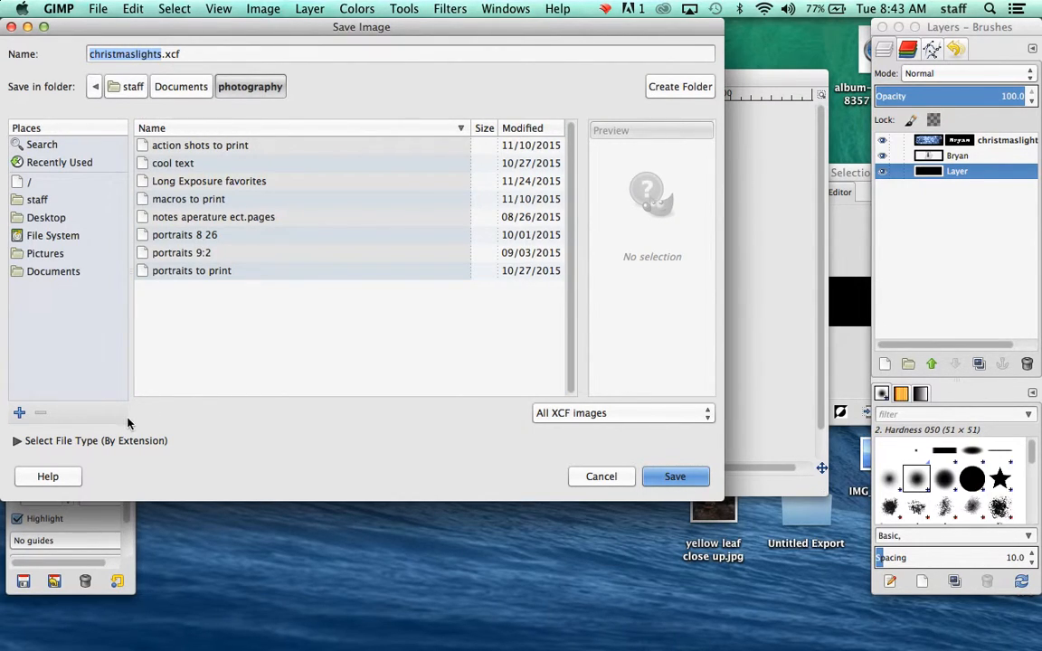
{"action": "right_click", "coordinate": [186, 335]}
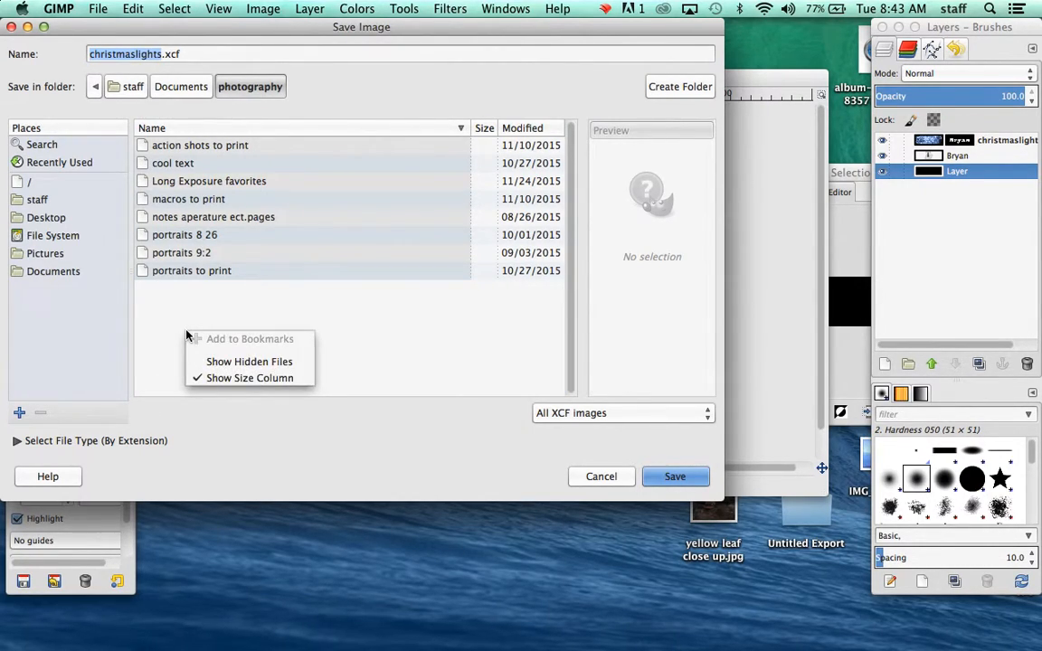
{"action": "left_click", "coordinate": [179, 324]}
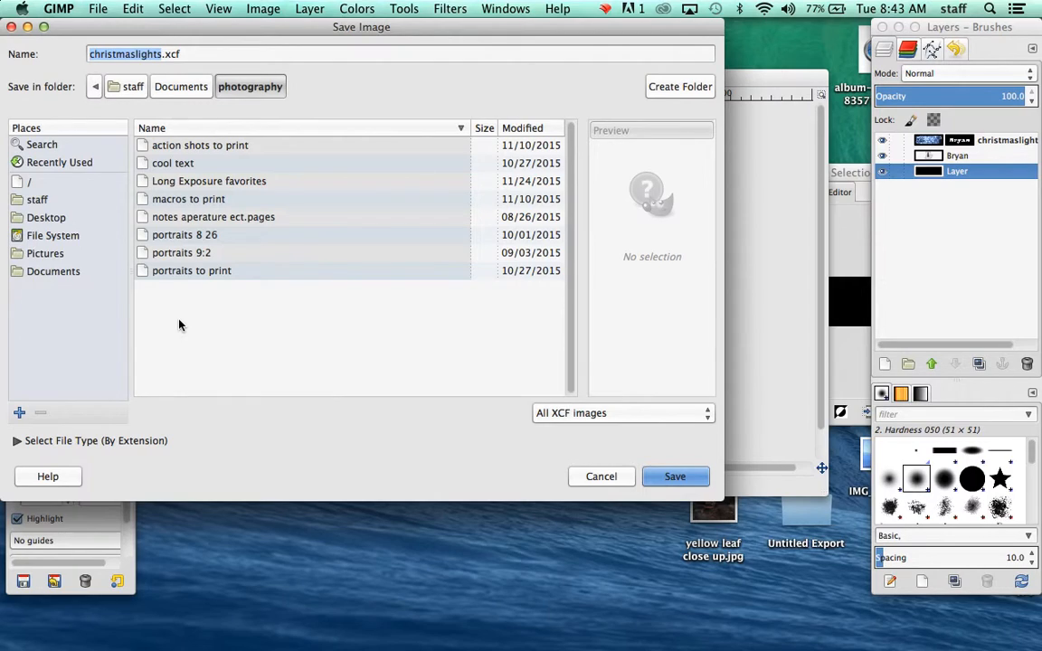
{"action": "left_click", "coordinate": [670, 90]}
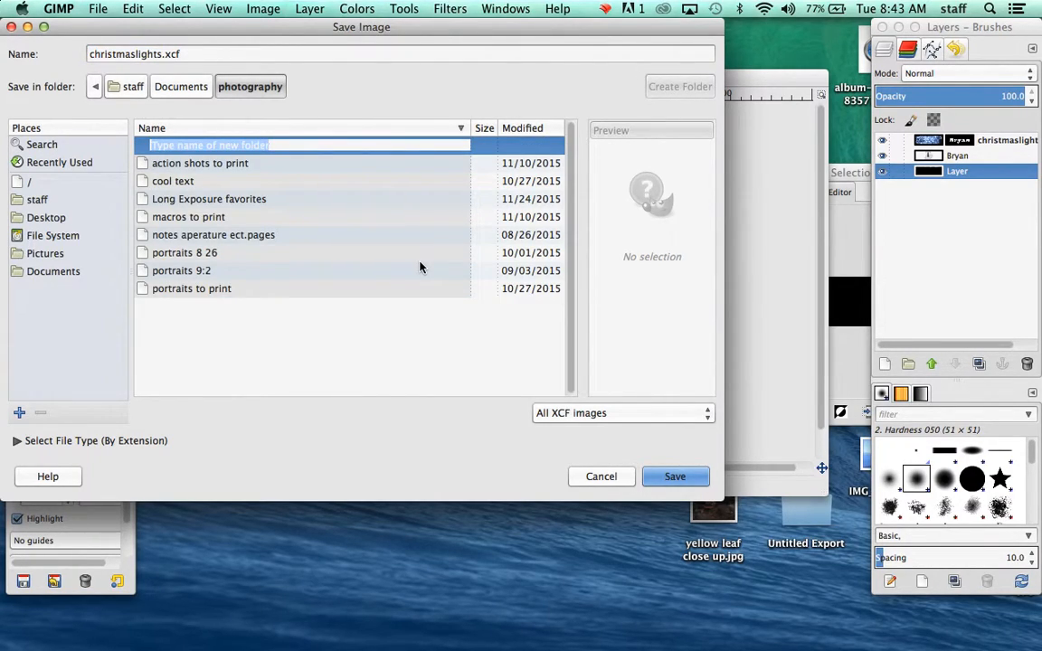
{"action": "type", "text": "Gimp"}
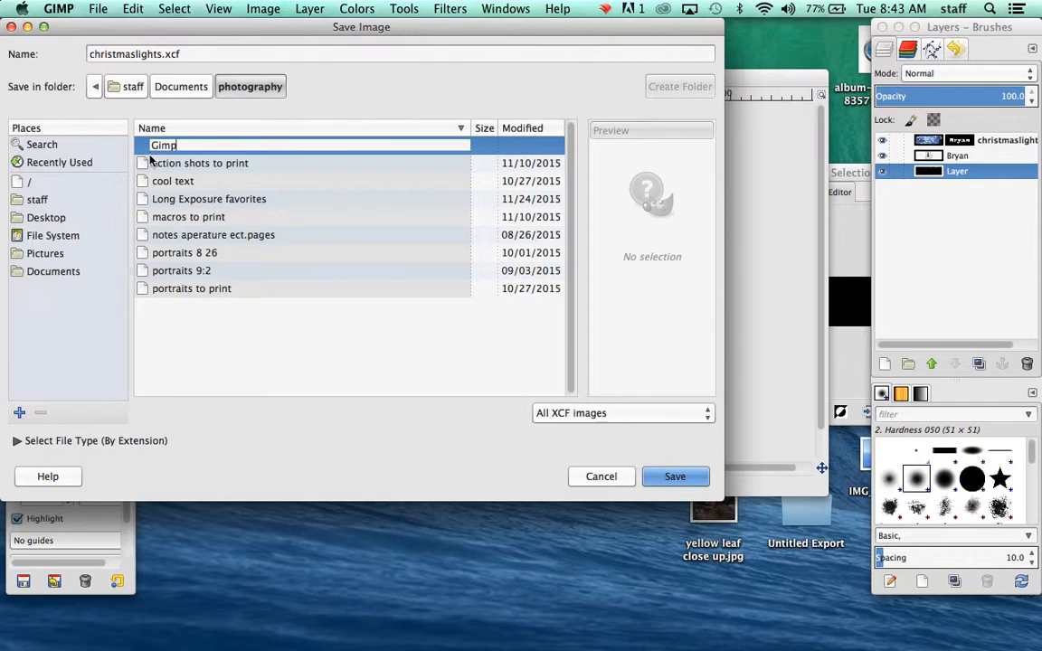
{"action": "key", "text": "Return"}
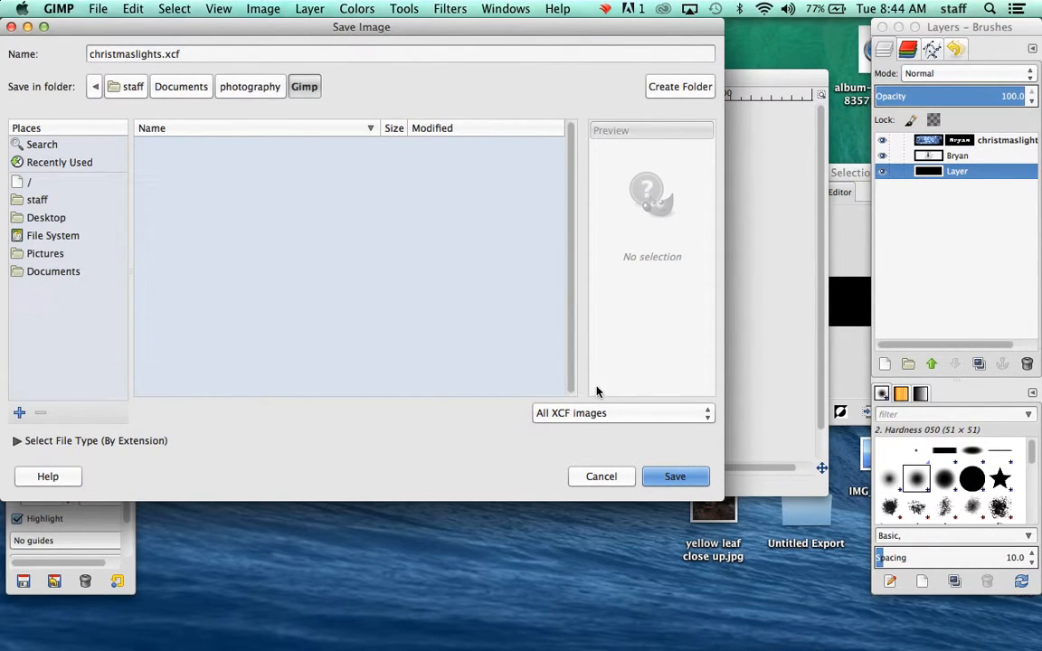
- Name the file Namechristmaslights.xcf and save it in the Gimp folder
{"action": "left_click", "coordinate": [163, 53]}
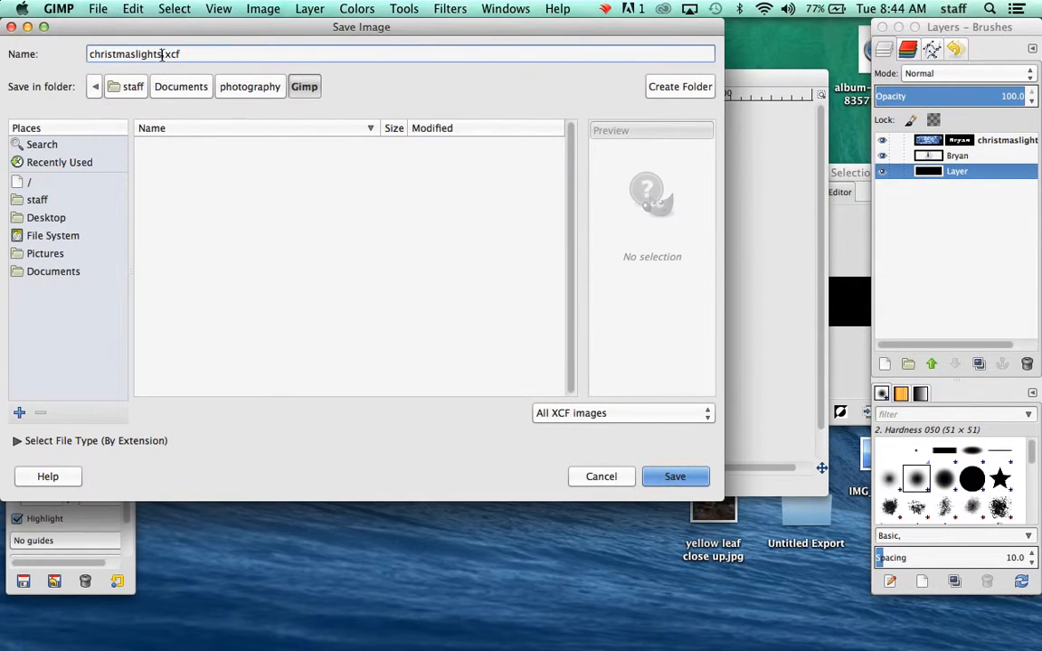
{"action": "key", "text": "Left"}
{"action": "key", "text": "Left"}
{"action": "key", "text": "Left"}
{"action": "key", "text": "Left"}
{"action": "key", "text": "Left"}
{"action": "key", "text": "Left"}
{"action": "key", "text": "Left"}
{"action": "key", "text": "Home"}
{"action": "type", "text": "Name"}
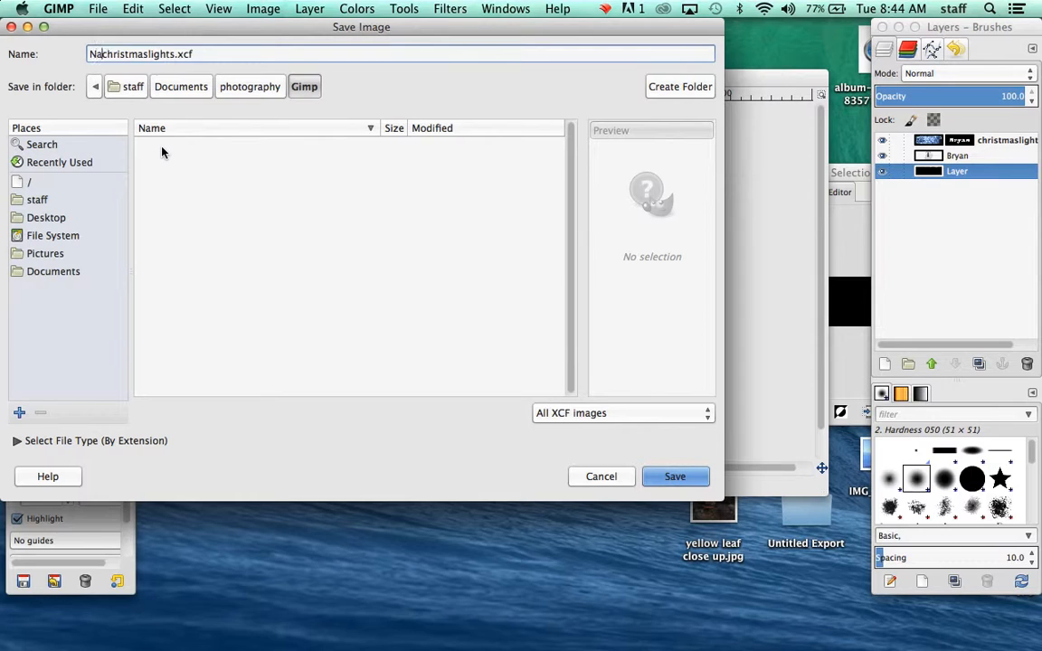
{"action": "left_click", "coordinate": [670, 476]}
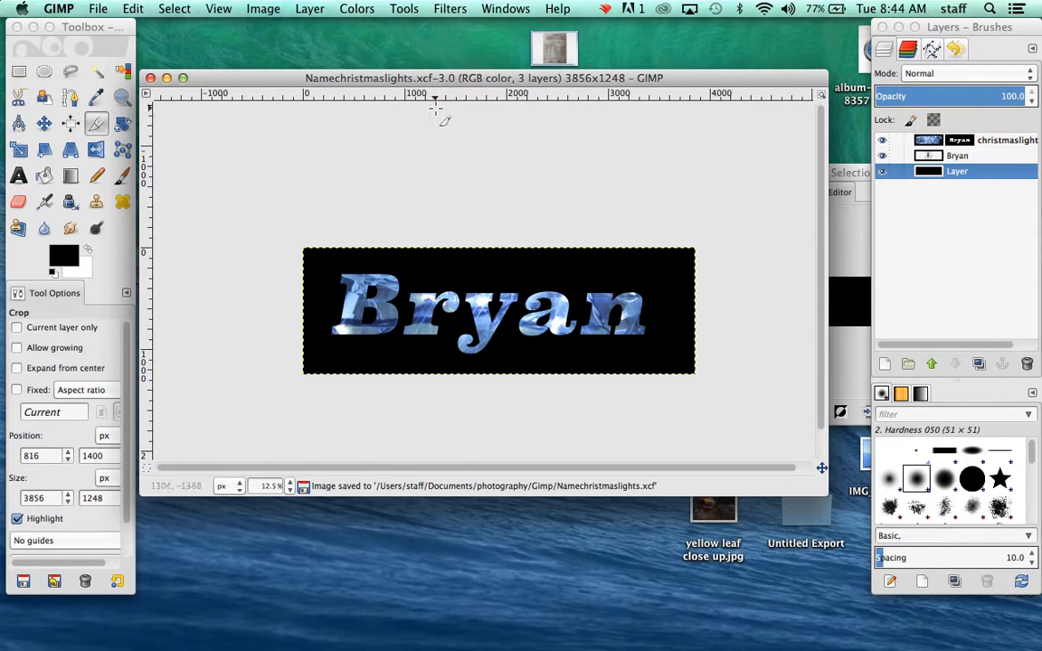
- Start exporting the image and filter the shown files to JPEG image (*.jpg, *.jpeg, *.jpe)
{"action": "left_click", "coordinate": [97, 8]}
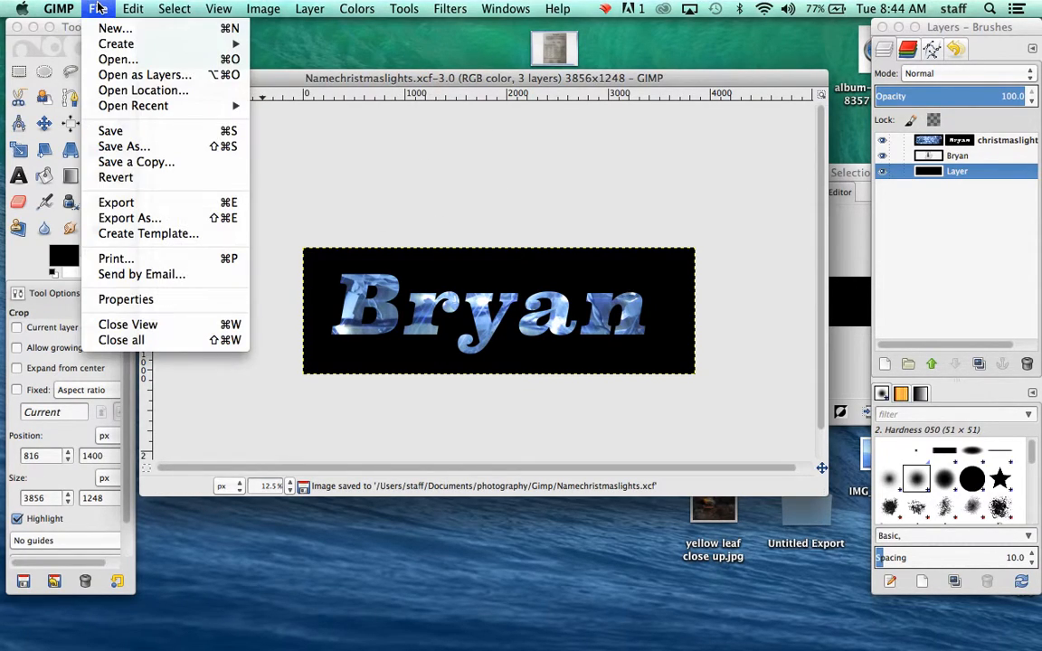
{"action": "left_click", "coordinate": [125, 219]}
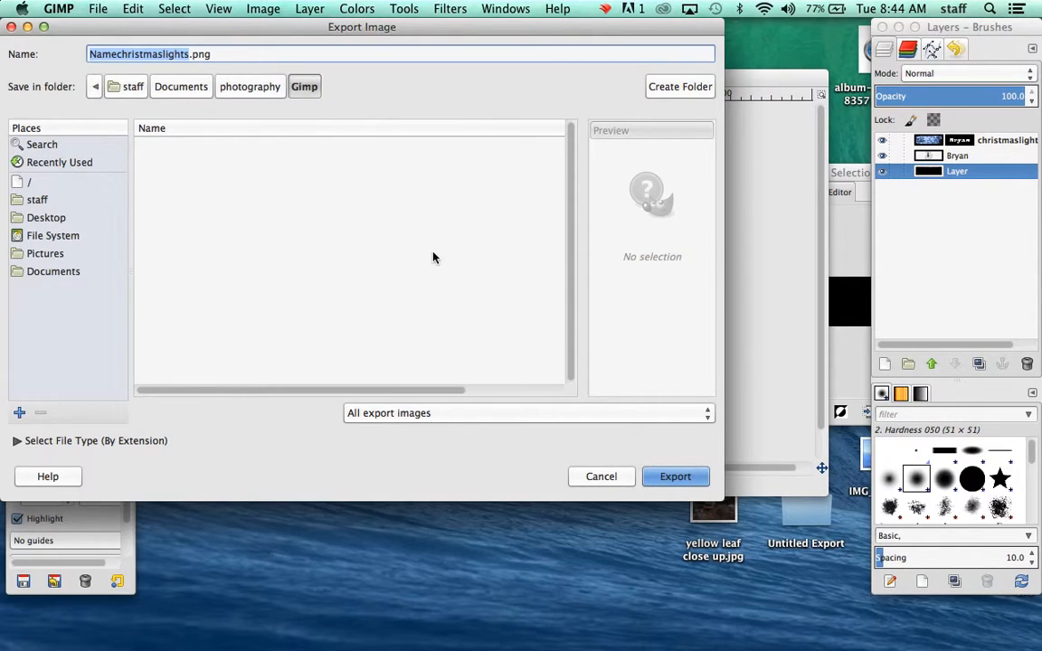
{"action": "left_click", "coordinate": [488, 419]}
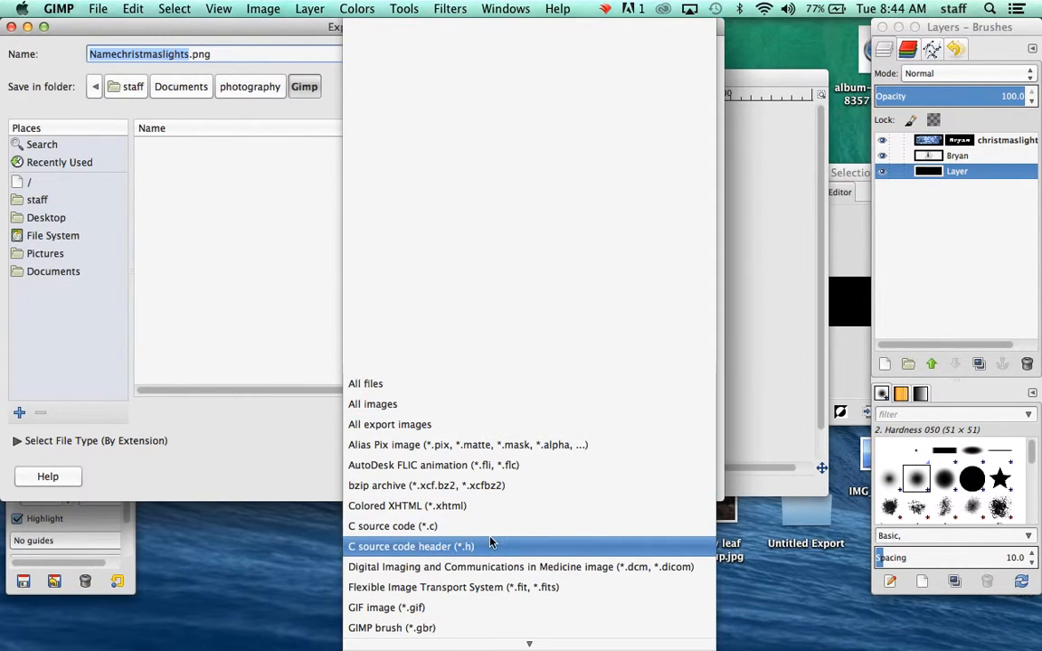
{"action": "scroll", "coordinate": [491, 542], "scroll_direction": "down", "scroll_amount": 3}
{"action": "scroll", "coordinate": [491, 542], "scroll_direction": "down", "scroll_amount": 5}
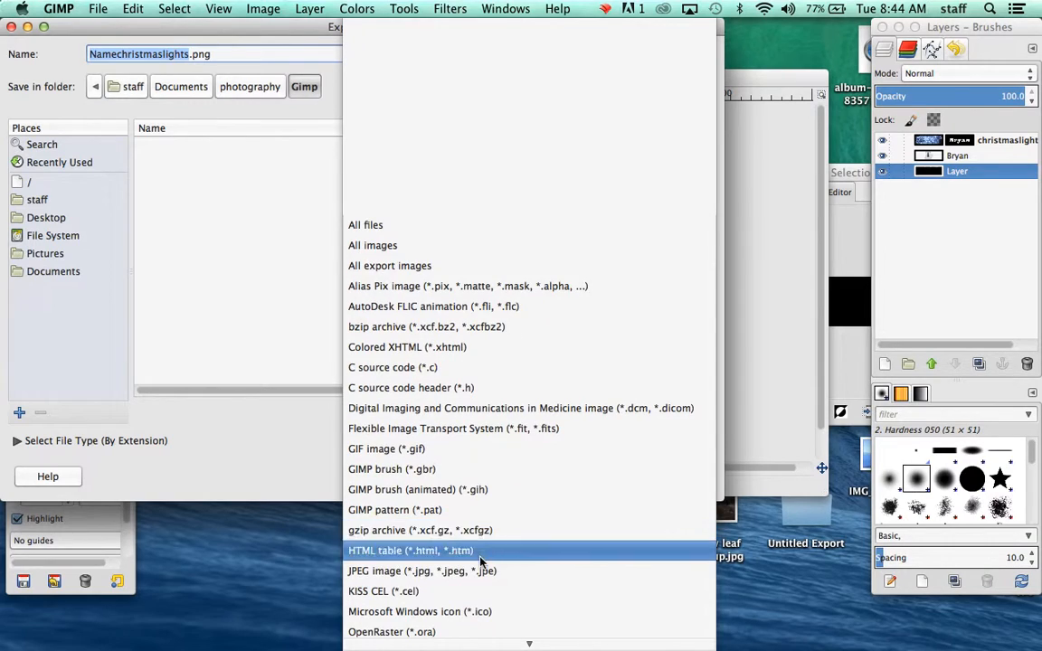
{"action": "left_click", "coordinate": [480, 573]}
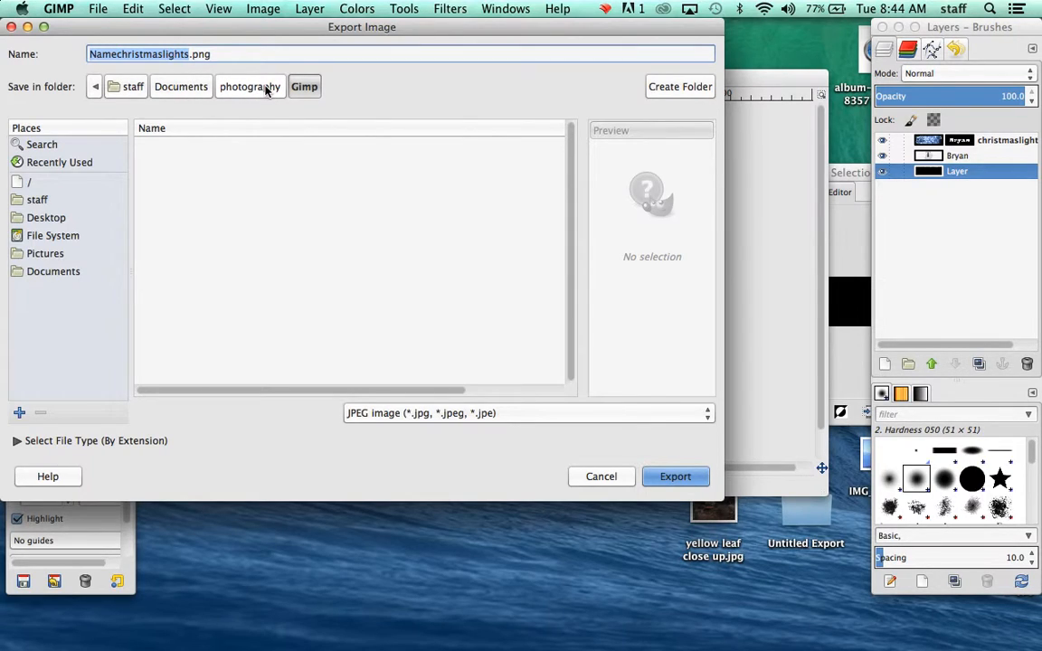
- Set the export file type to JPEG image so the file name becomes Namechristmaslights.jpg
{"action": "left_click", "coordinate": [240, 55]}
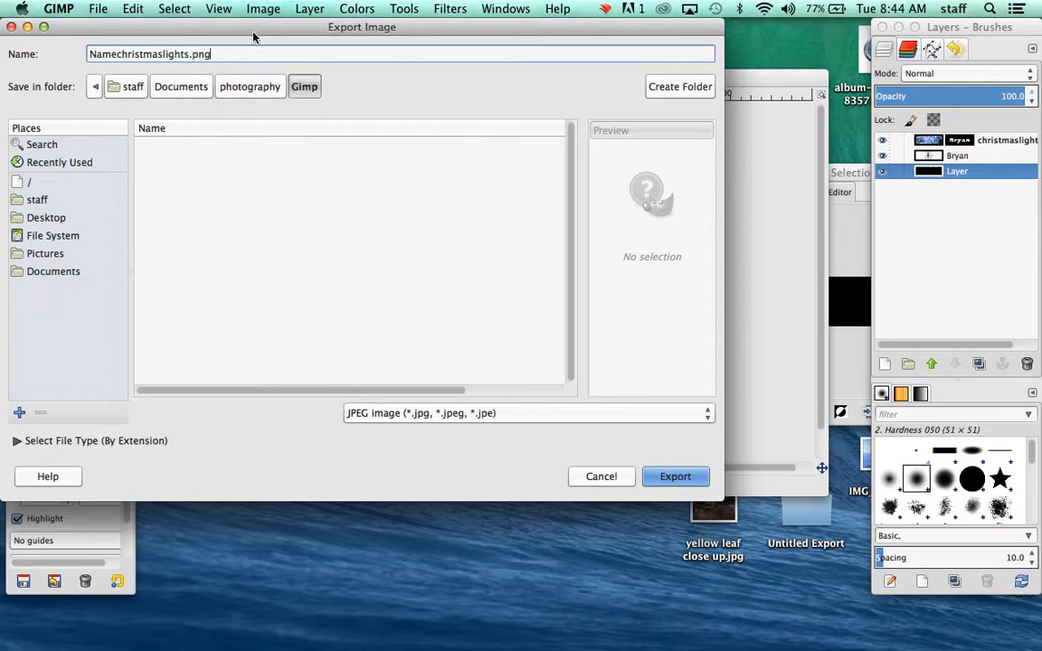
{"action": "left_click_drag", "start_coordinate": [258, 33], "coordinate": [322, 37]}
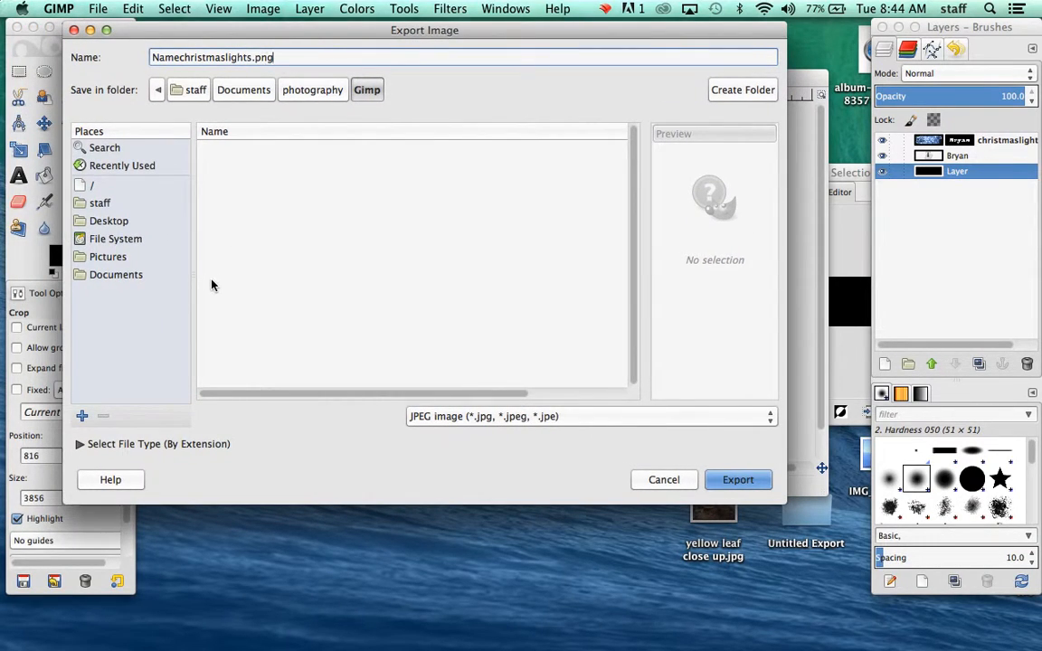
{"action": "left_click", "coordinate": [78, 444]}
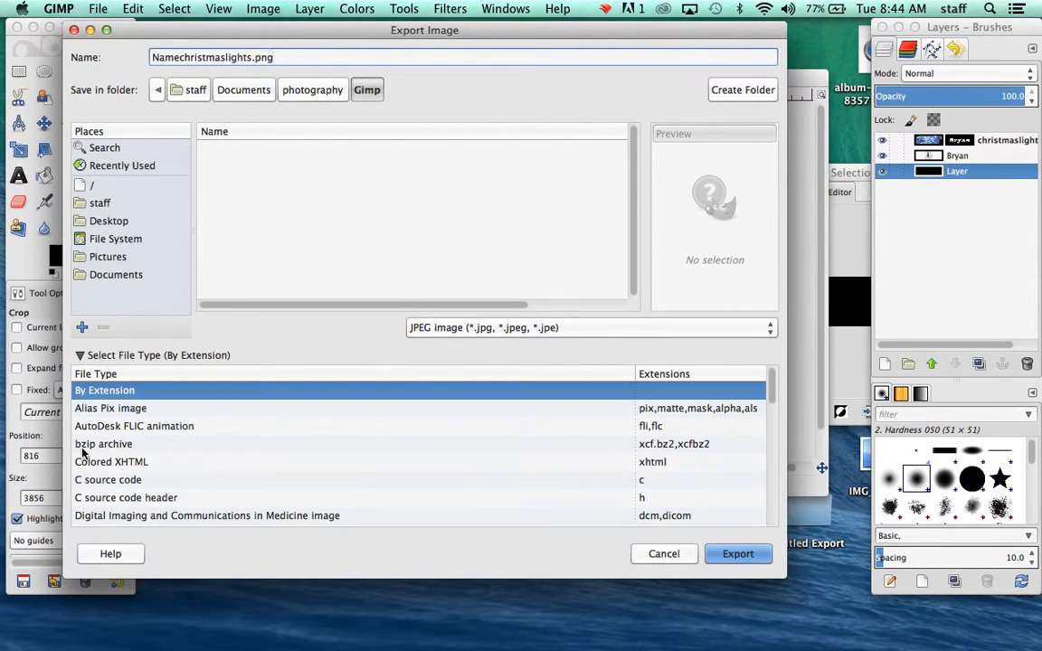
{"action": "scroll", "coordinate": [139, 488], "scroll_direction": "down", "scroll_amount": 5}
{"action": "scroll", "coordinate": [139, 461], "scroll_direction": "down", "scroll_amount": 3}
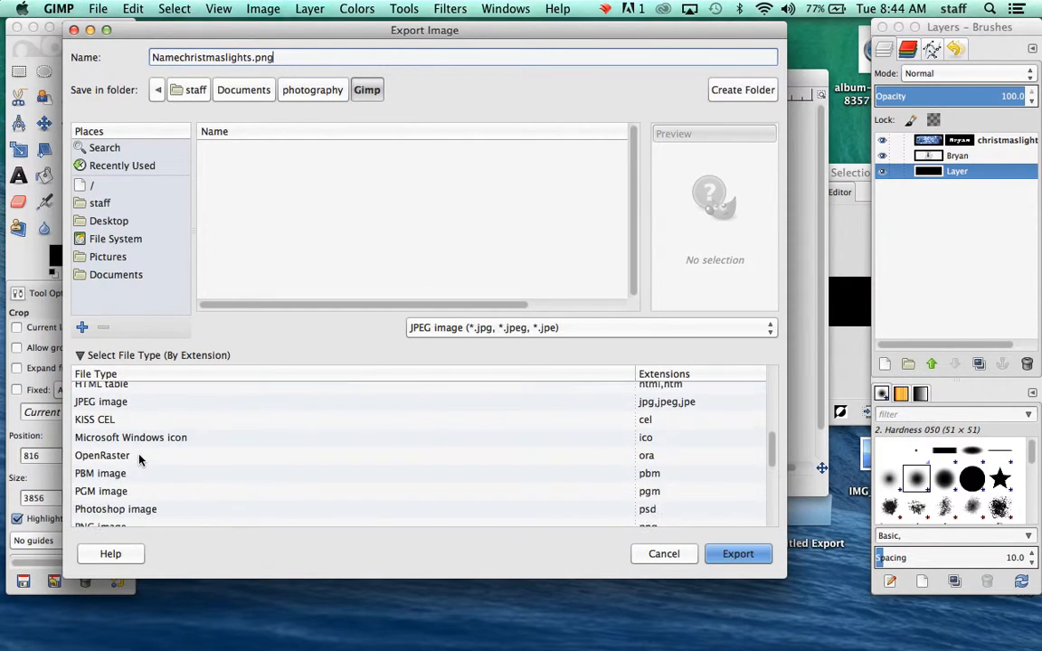
{"action": "scroll", "coordinate": [139, 460], "scroll_direction": "up", "scroll_amount": 1}
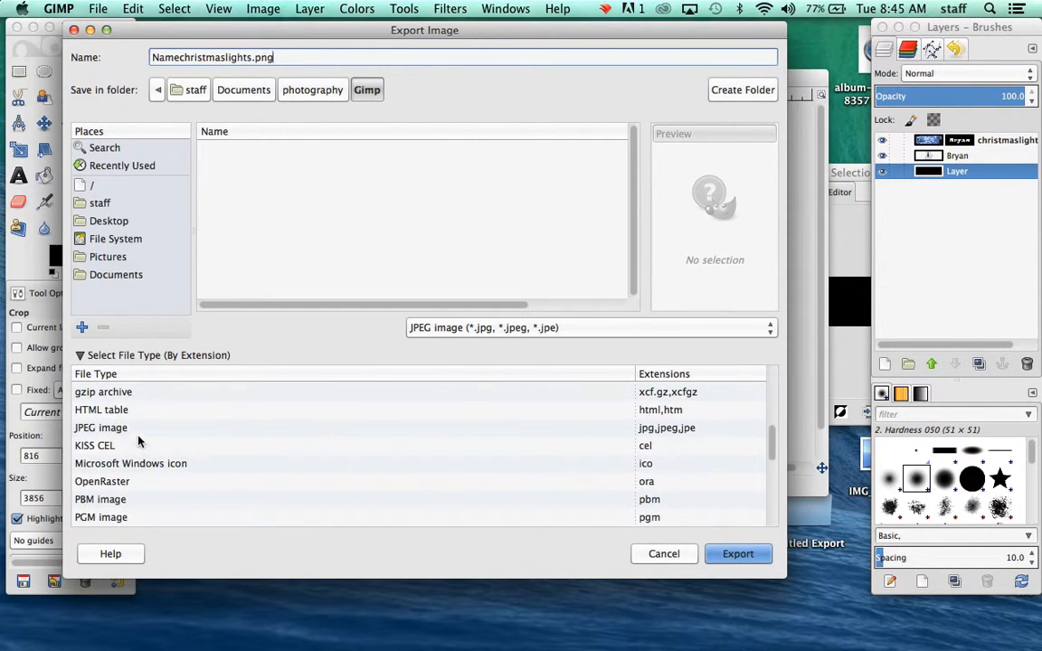
{"action": "left_click", "coordinate": [136, 431]}
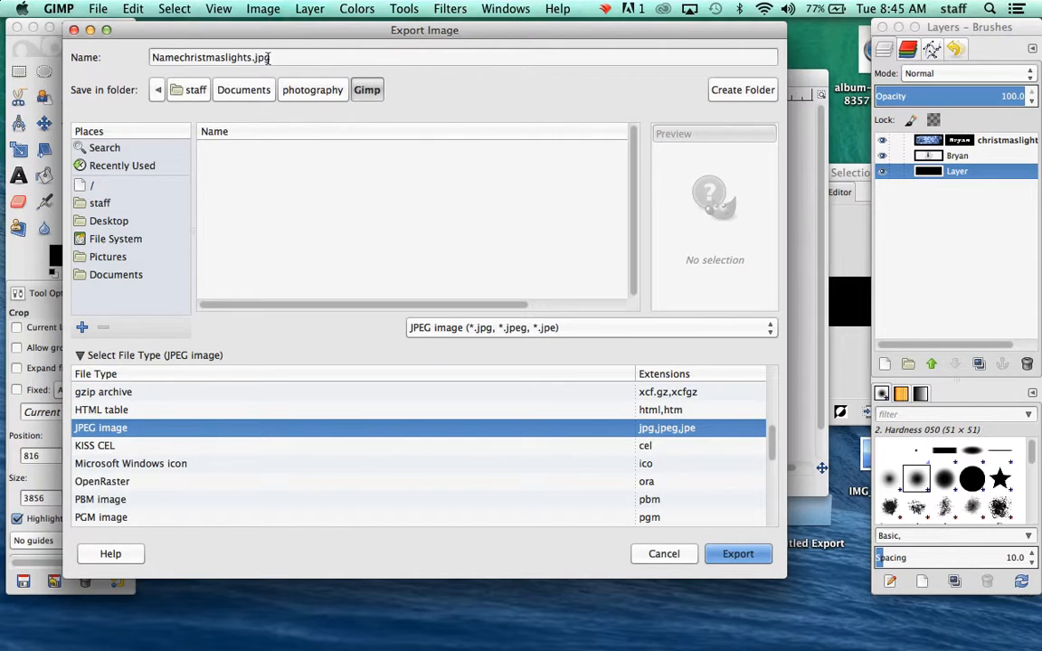
- Export Namechristmaslights.jpg with the JPEG quality raised to the maximum
{"action": "left_click", "coordinate": [739, 555]}
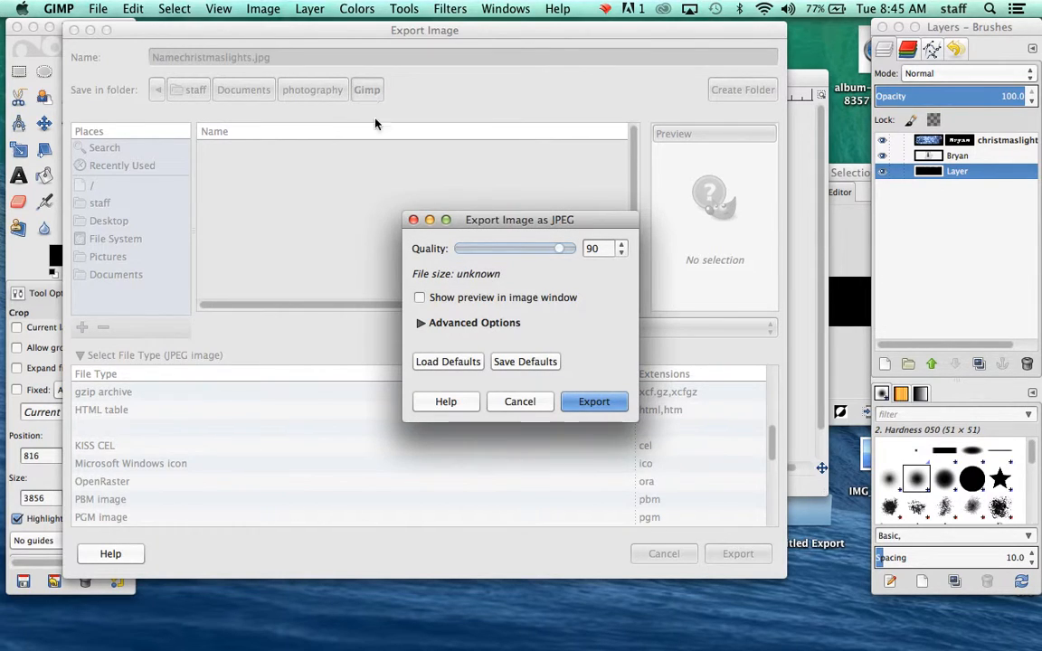
{"action": "left_click_drag", "start_coordinate": [558, 249], "coordinate": [595, 248]}
{"action": "left_click", "coordinate": [589, 402]}
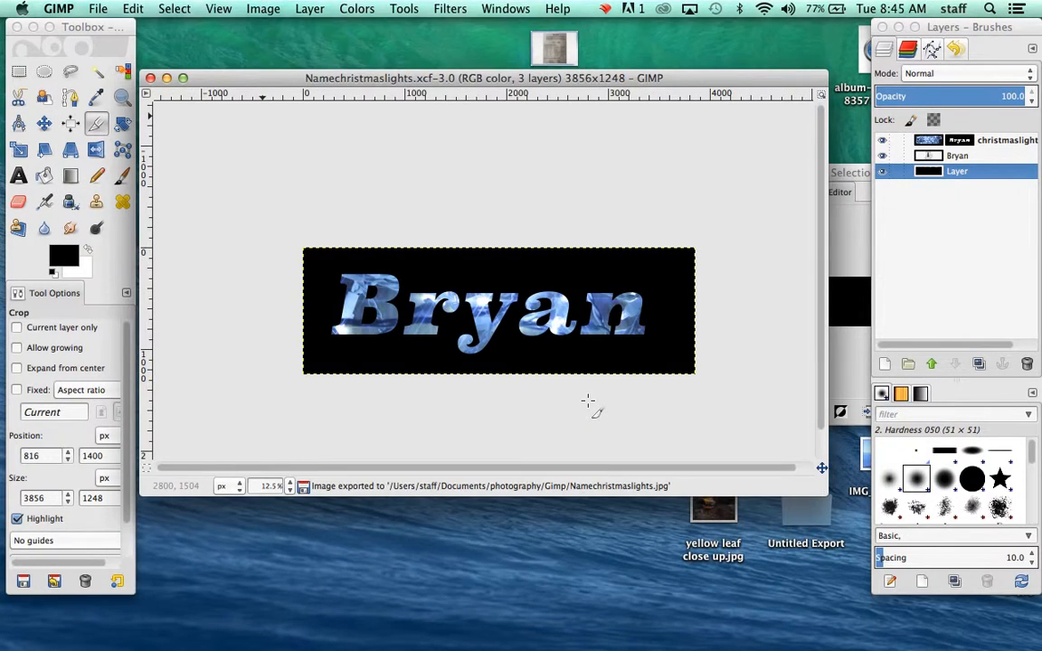
- Switch to Finder and go to the Gimp folder inside Documents/photography
{"action": "mouse_move", "coordinate": [283, 649]}
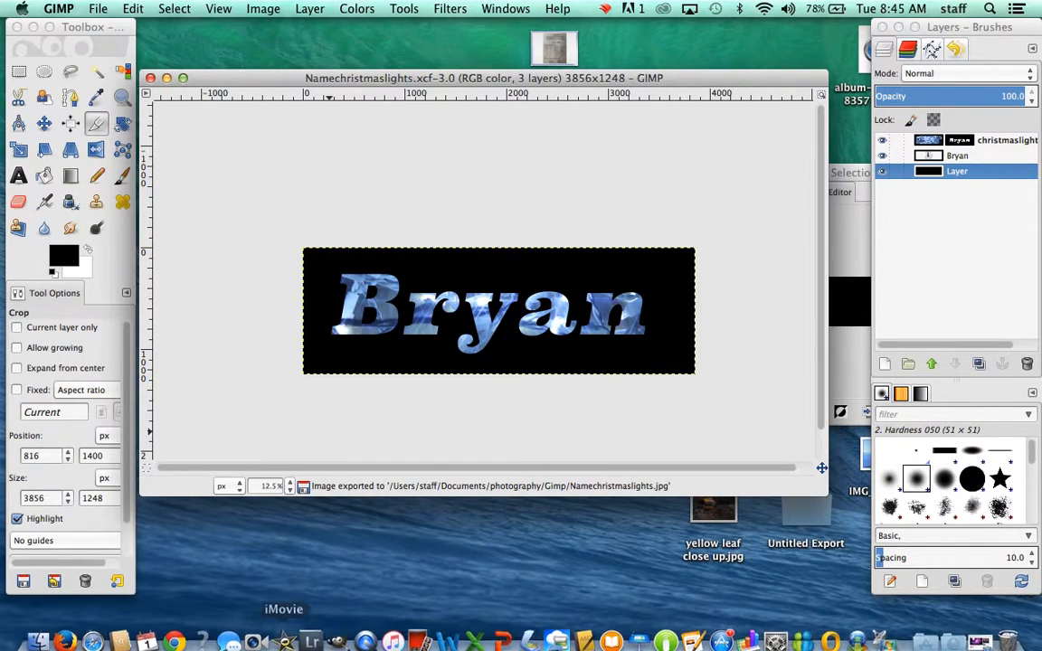
{"action": "left_click", "coordinate": [38, 631]}
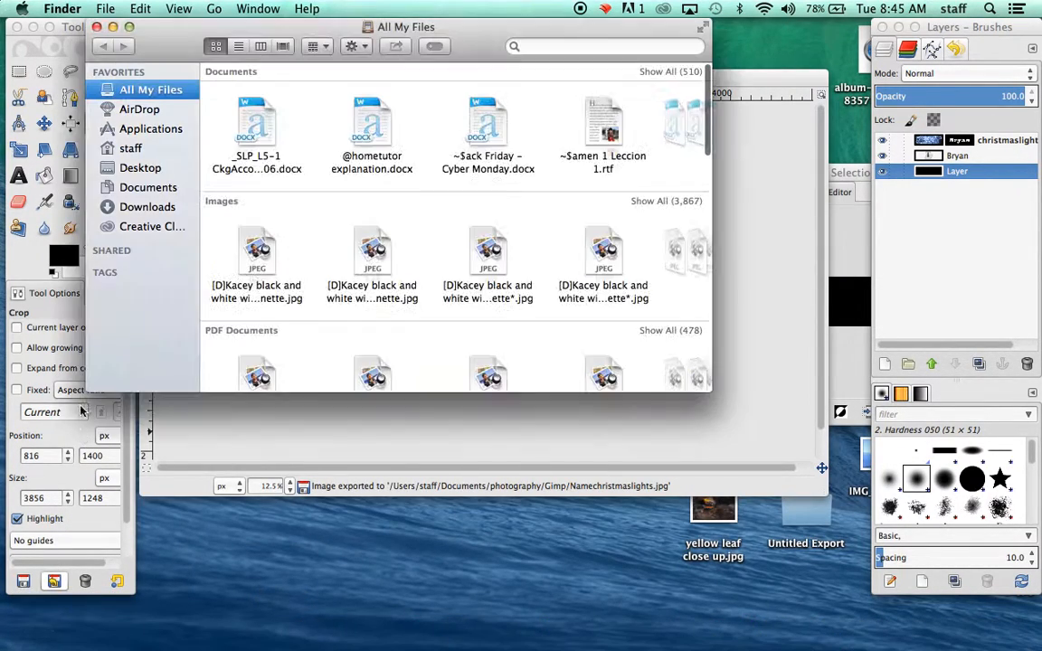
{"action": "left_click", "coordinate": [146, 188]}
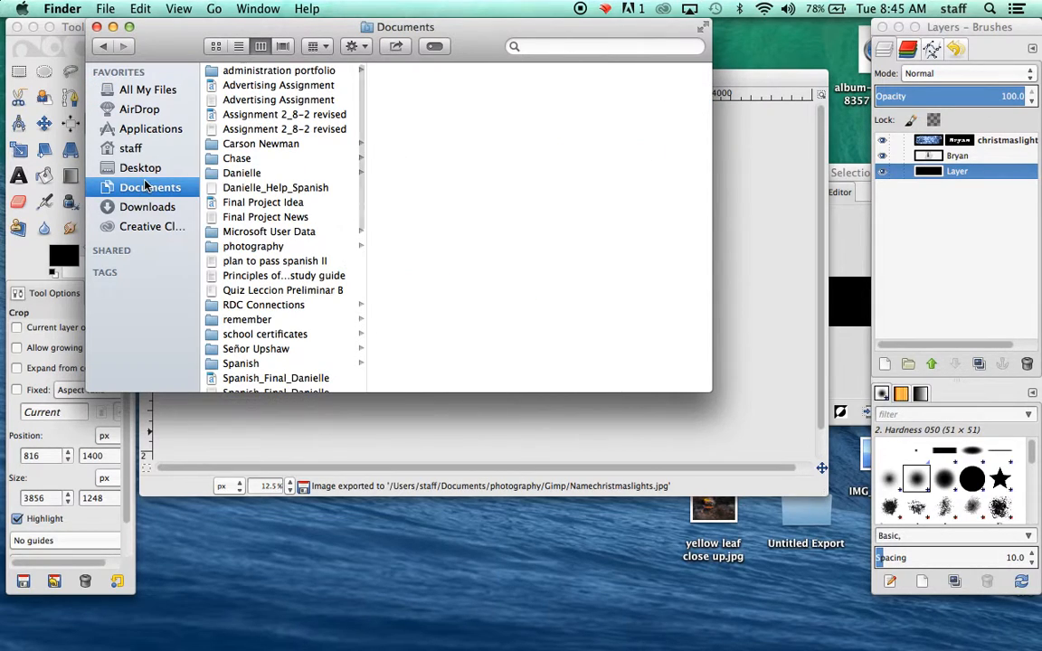
{"action": "left_click", "coordinate": [271, 245]}
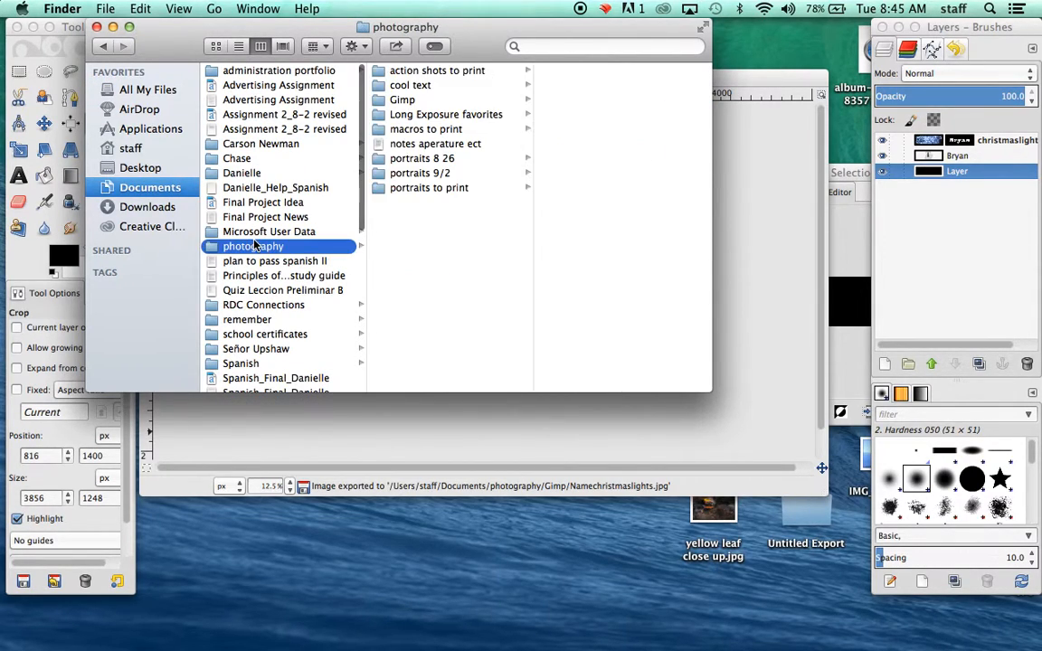
{"action": "left_click", "coordinate": [409, 99]}
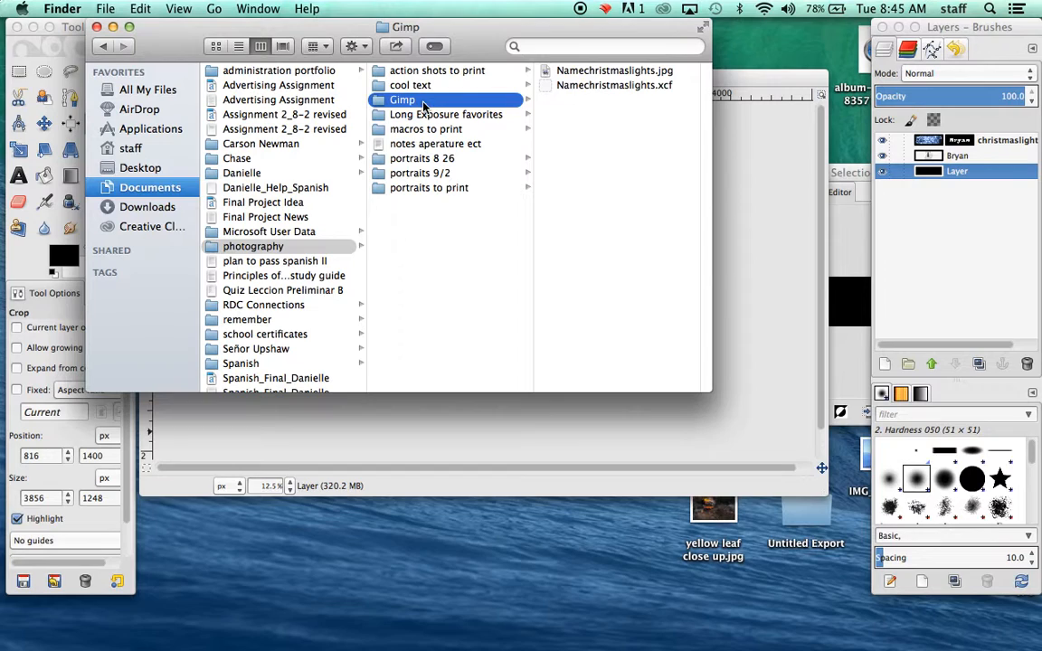
- Check the details of Namechristmaslights.xcf, and open the exported Namechristmaslights.jpg
{"action": "left_click", "coordinate": [610, 86]}
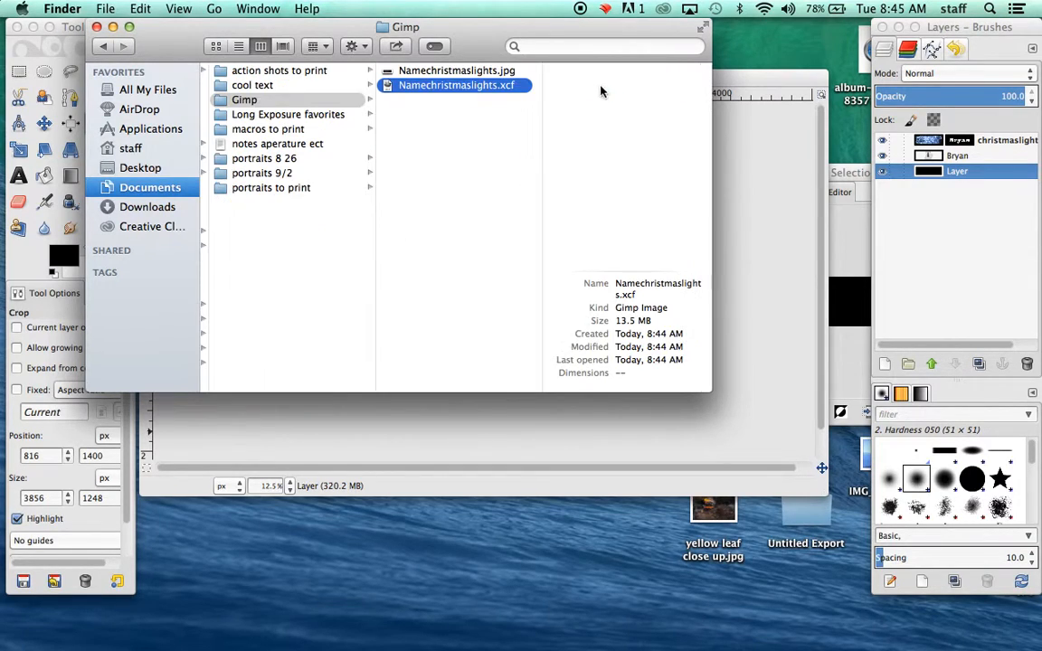
{"action": "left_click", "coordinate": [470, 72]}
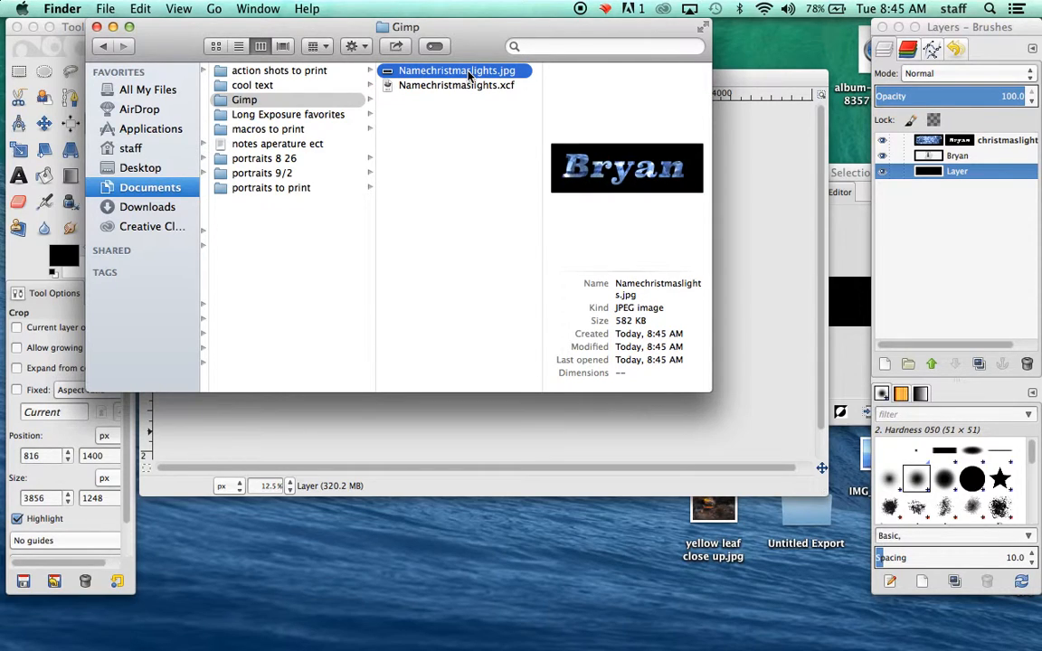
{"action": "right_click", "coordinate": [469, 74]}
{"action": "left_click", "coordinate": [478, 80]}
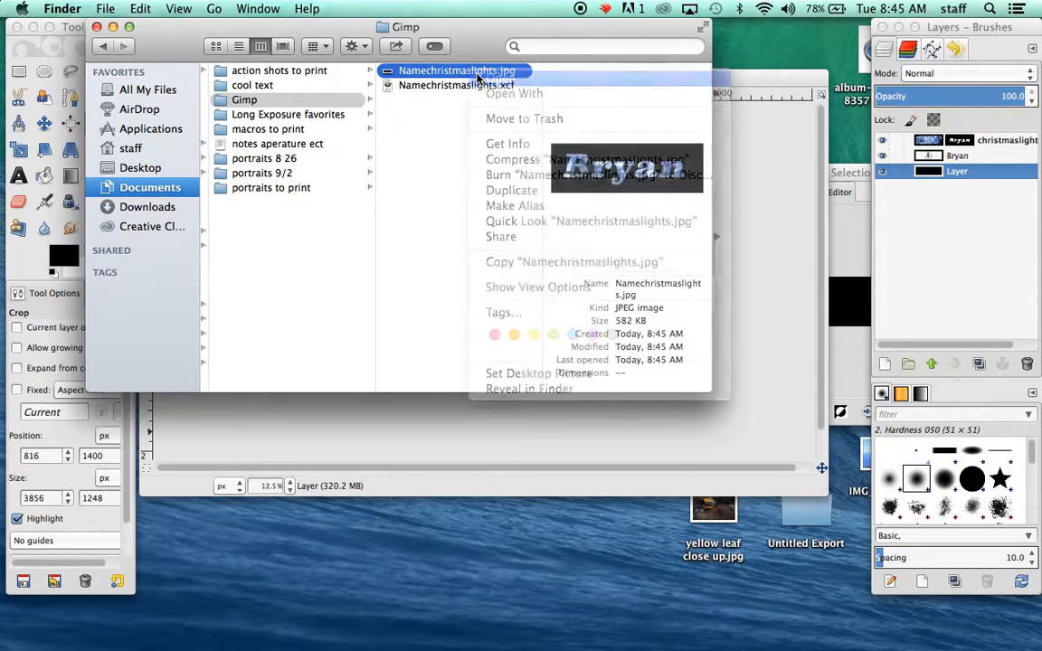